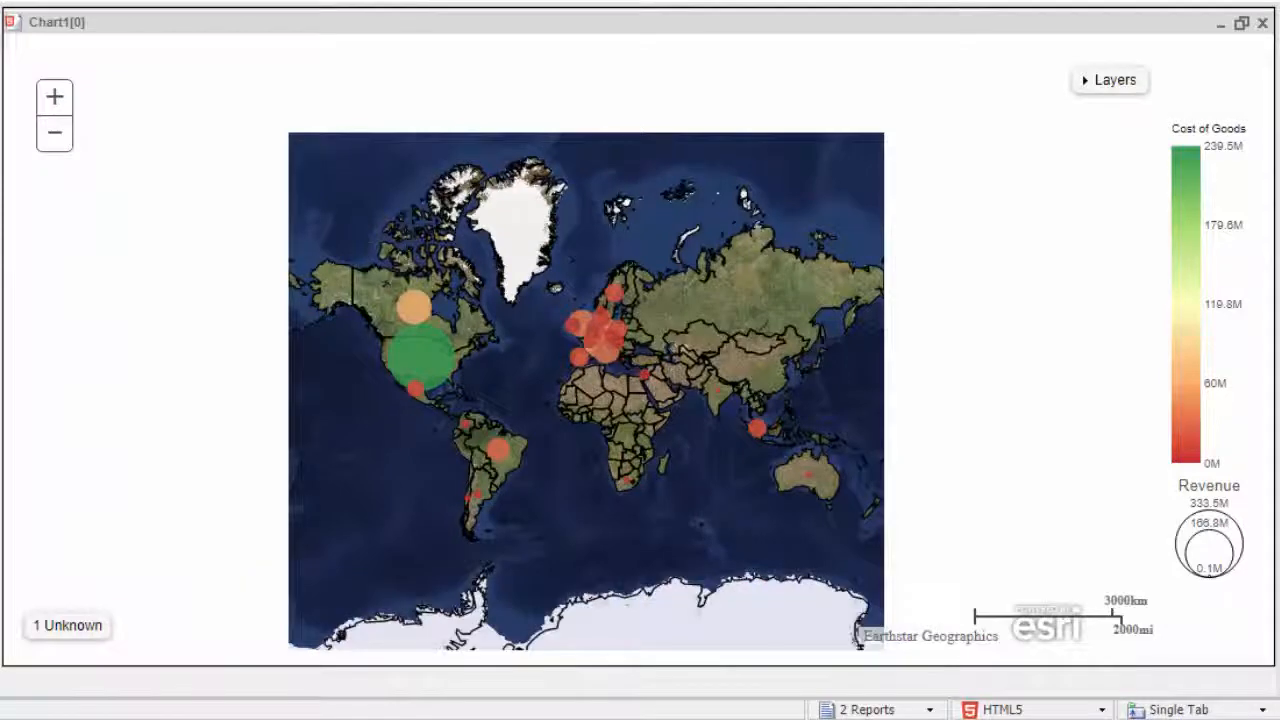
# Step: Drill down from Canada's bubble on the world map to Customer State Province and inspect the provinces
pyautogui.moveTo(410, 308)
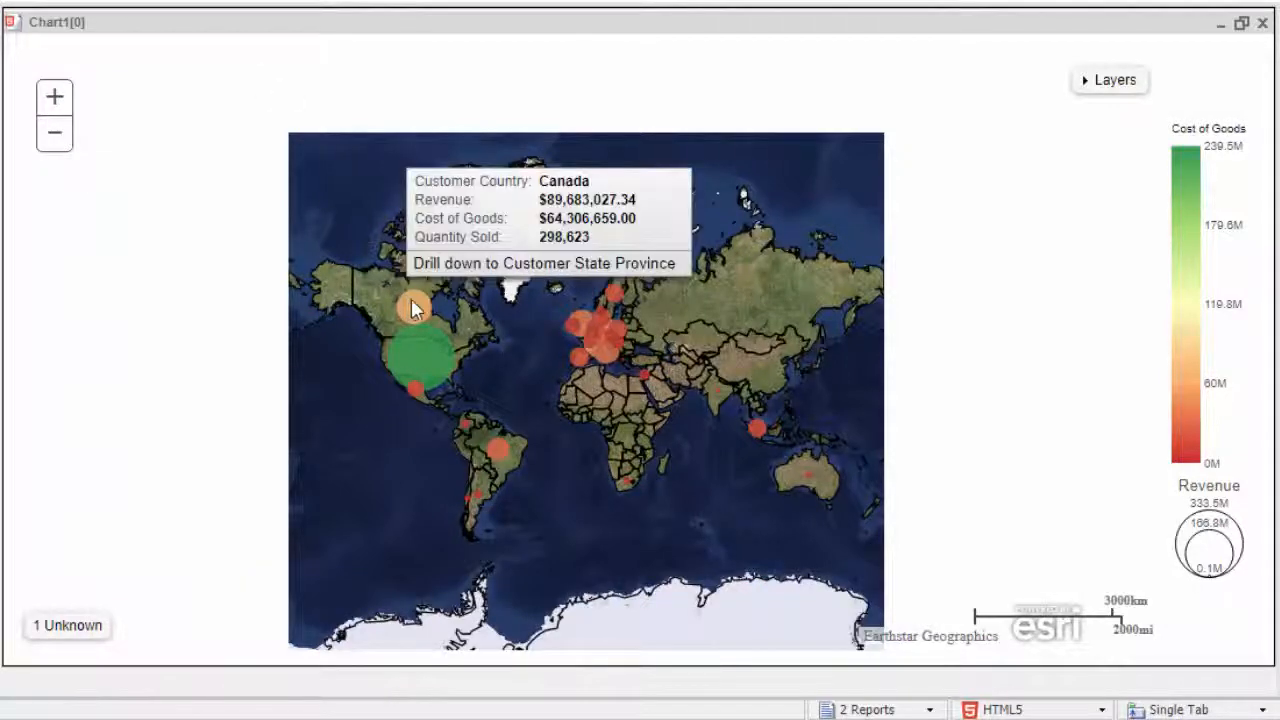
pyautogui.click(433, 268)
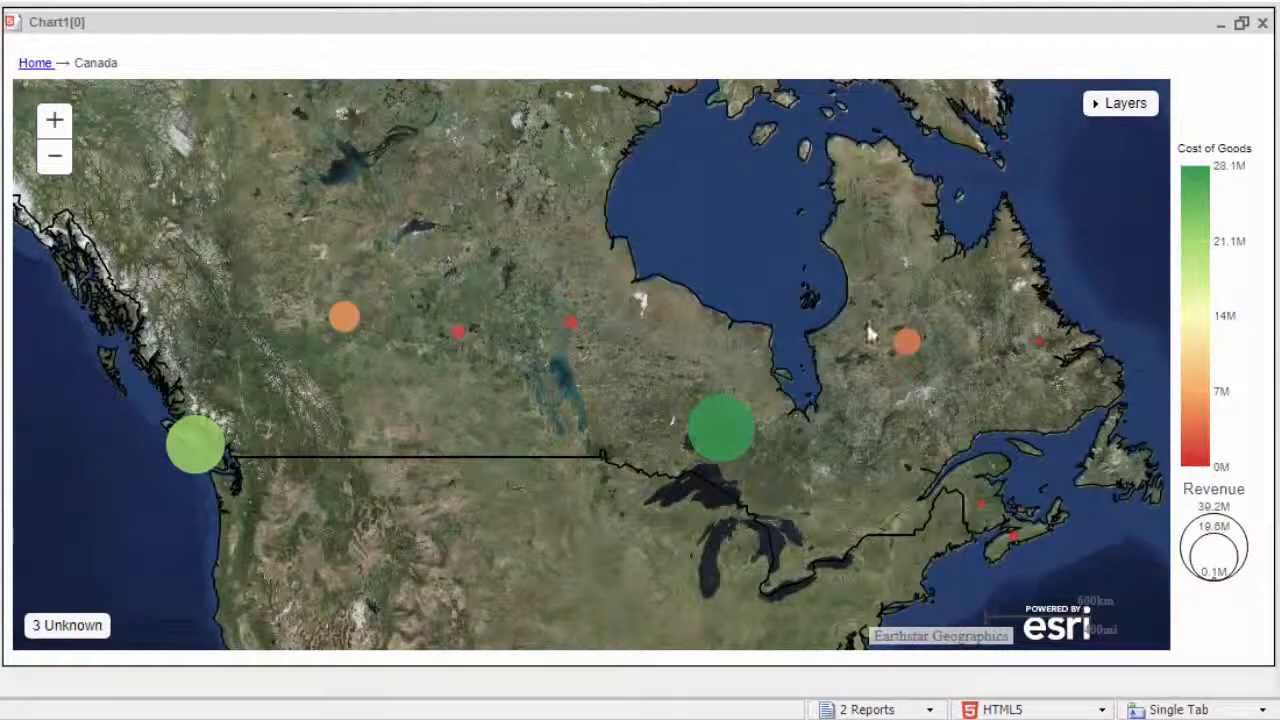
pyautogui.moveTo(982, 503)
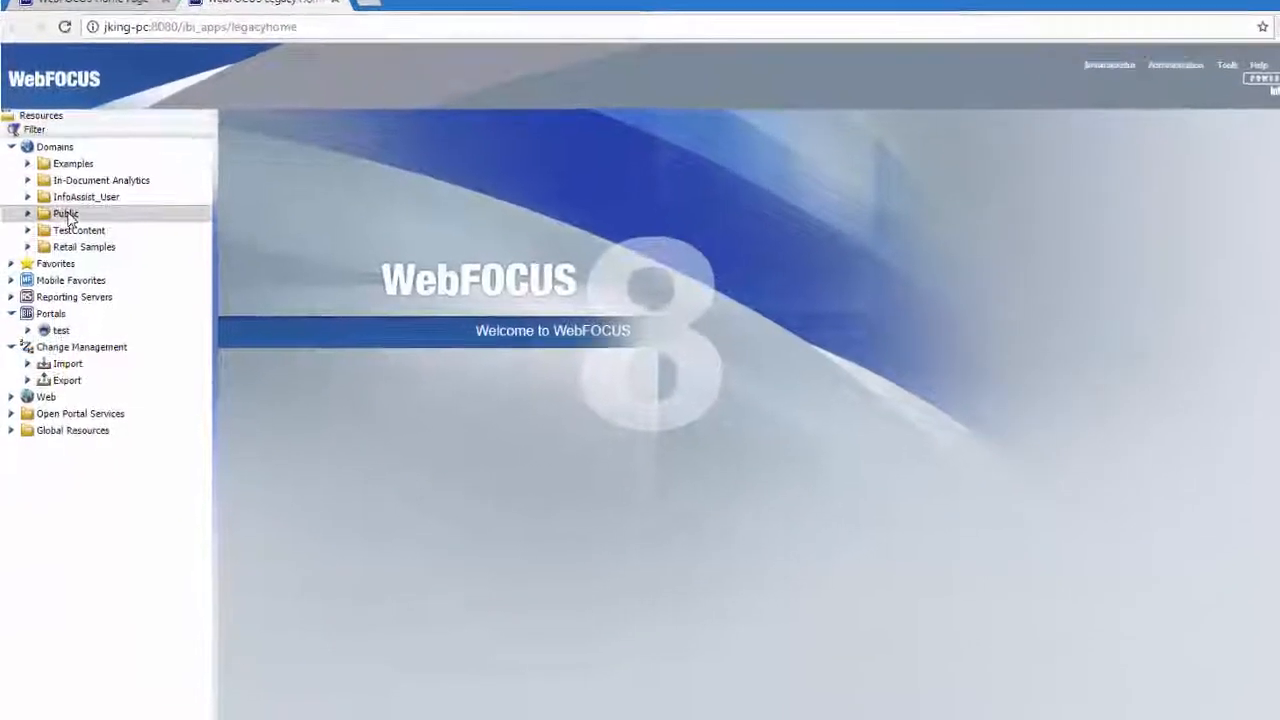
# Step: Create a new chart in the Public domain folder
pyautogui.rightClick(70, 218)
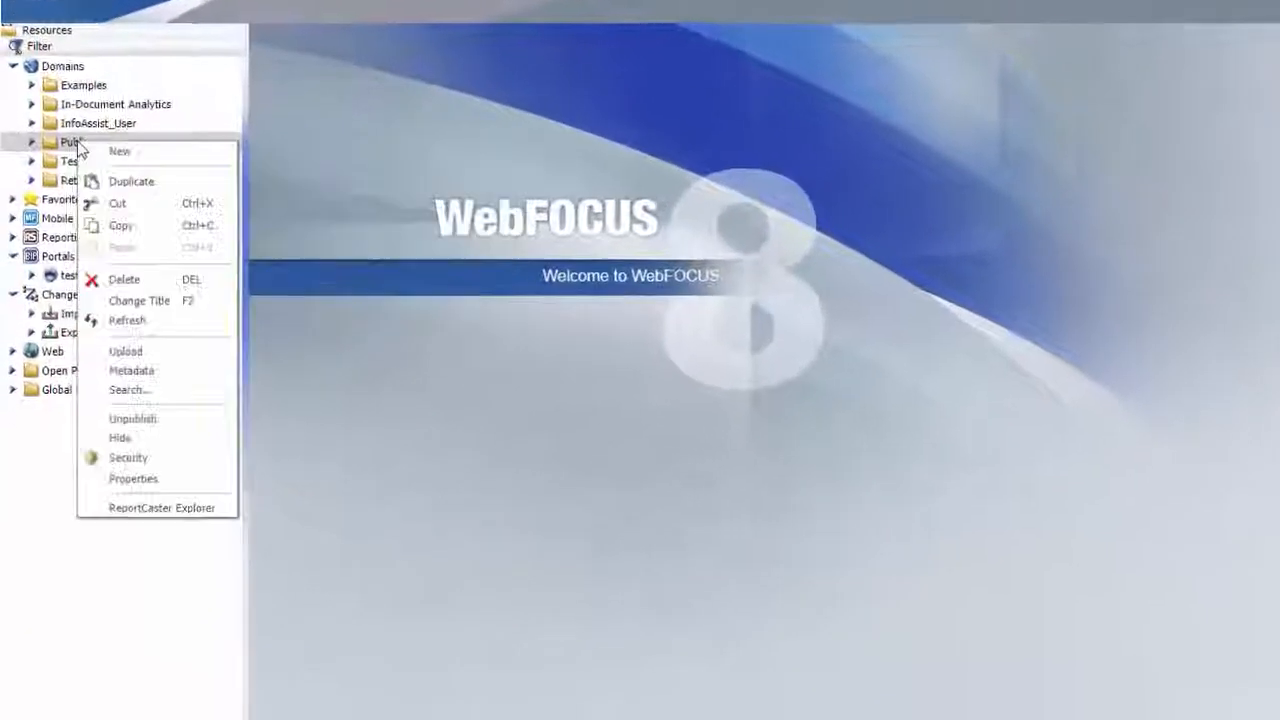
pyautogui.moveTo(139, 226)
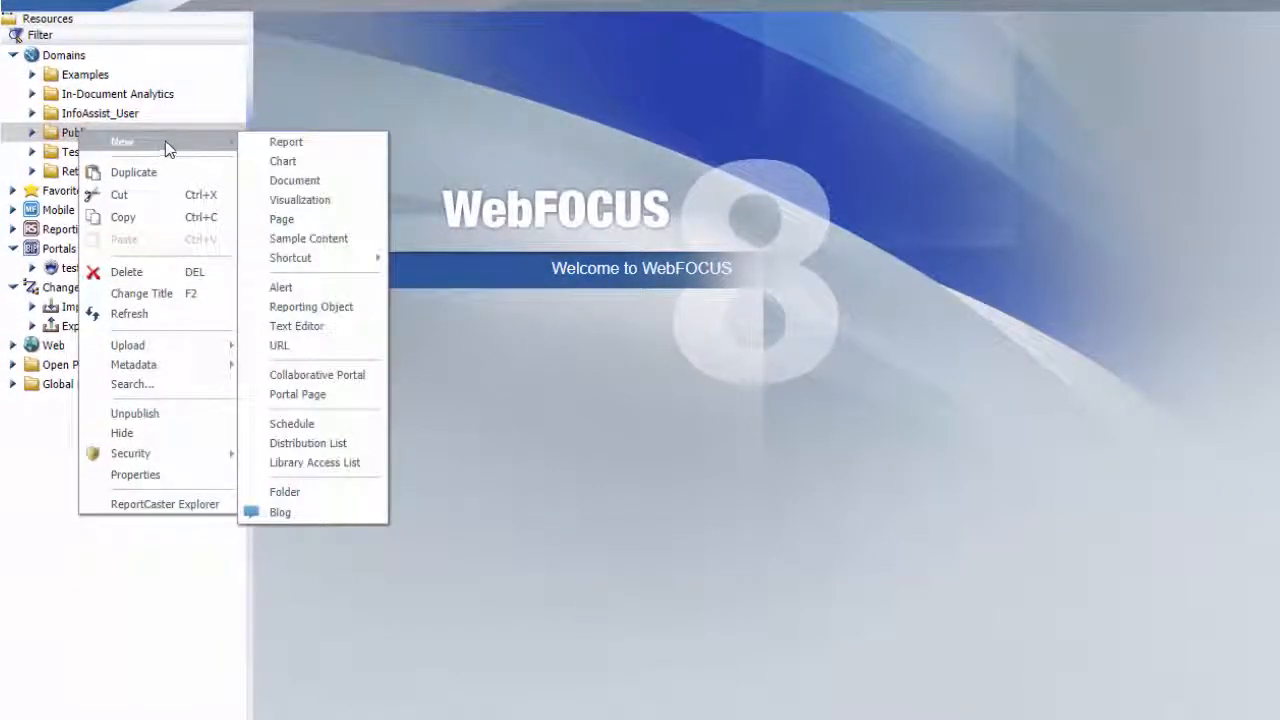
pyautogui.click(358, 202)
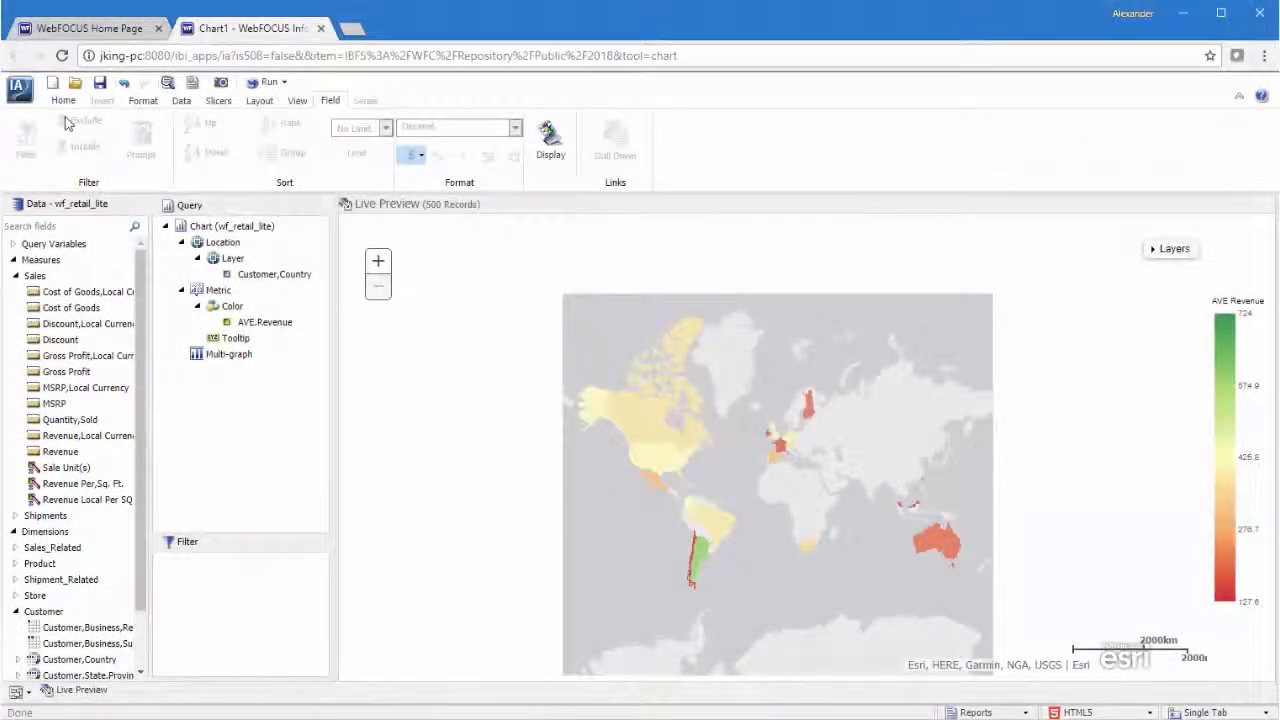
# Step: Start another new chart from the InfoAssist getting-started options and show its formatting options
pyautogui.click(19, 88)
pyautogui.click(55, 120)
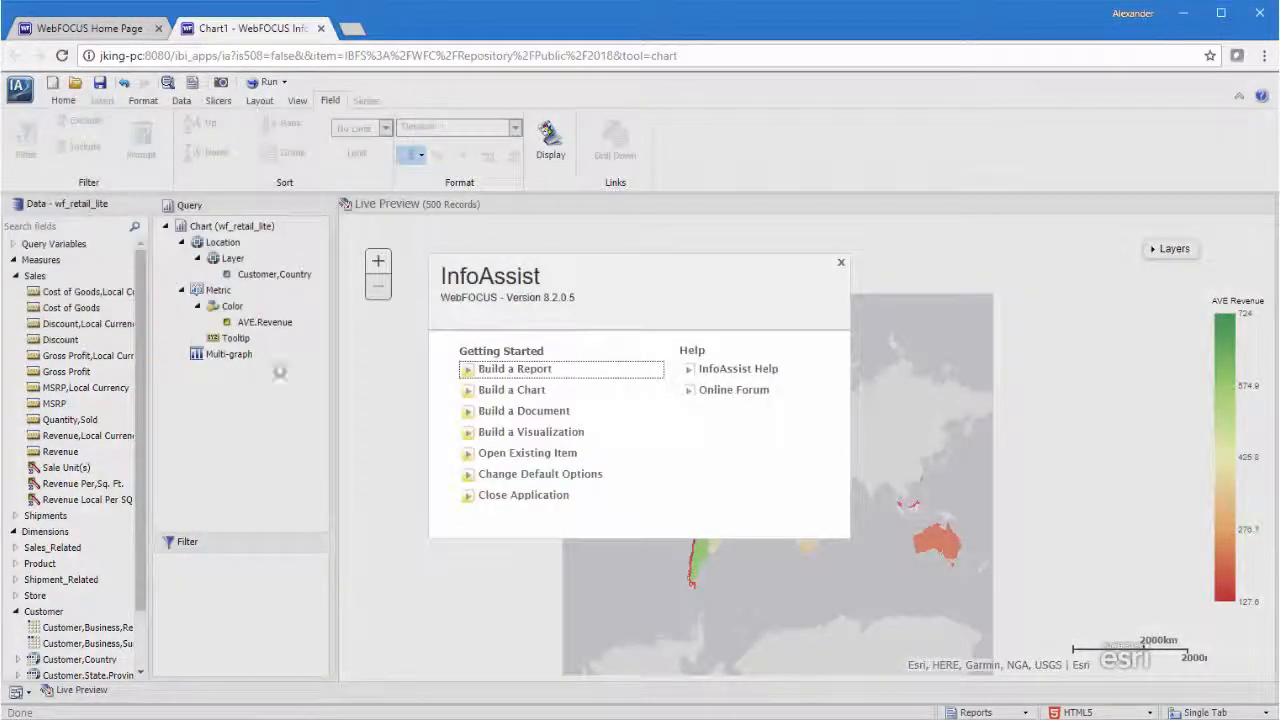
pyautogui.click(548, 441)
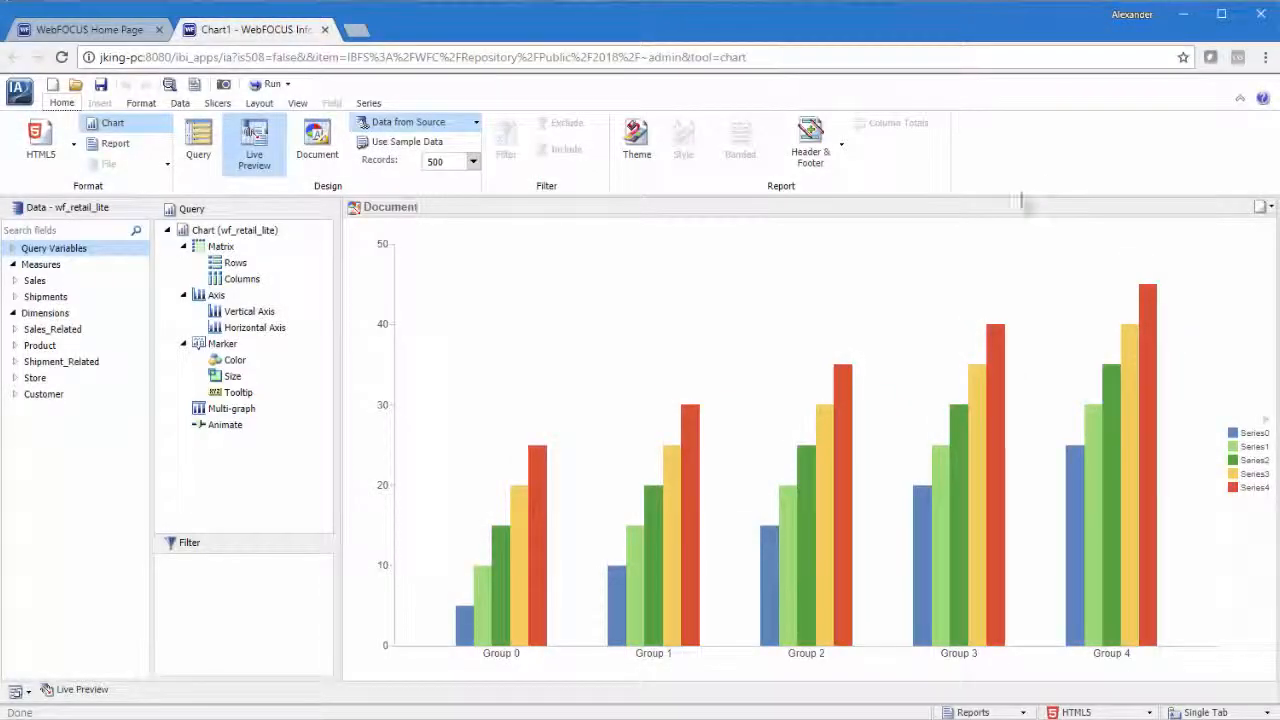
pyautogui.click(141, 103)
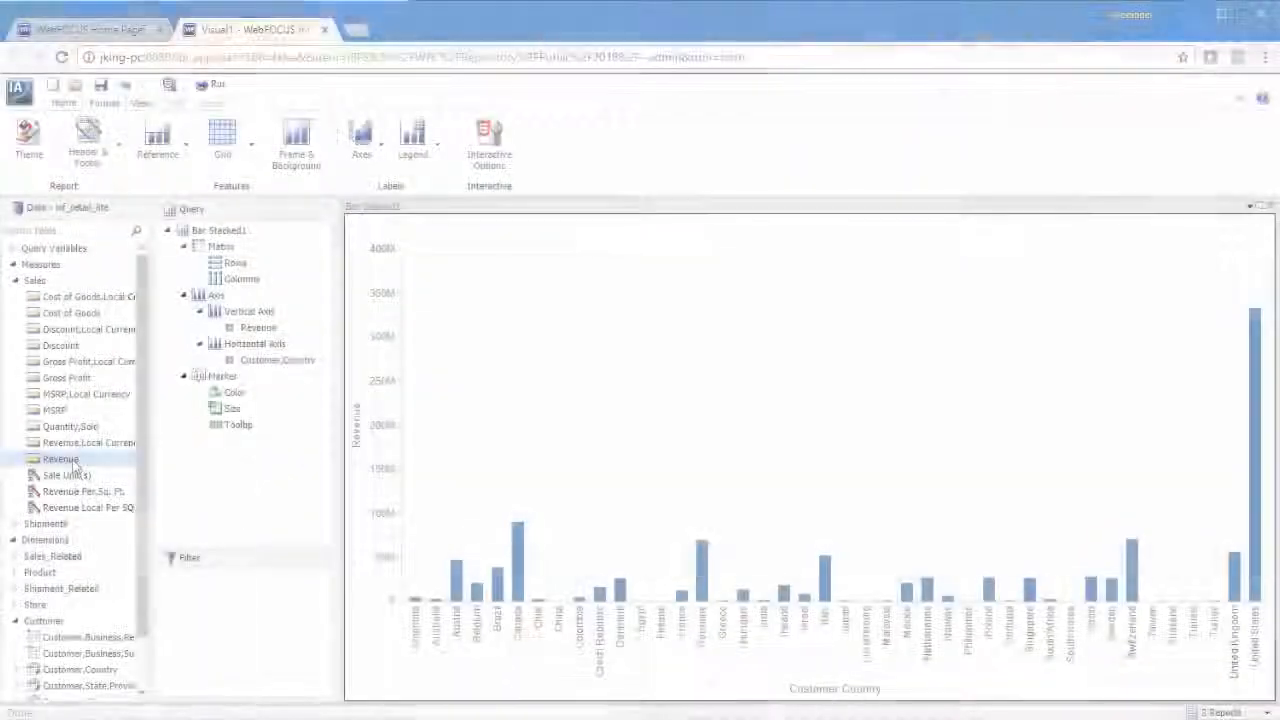
# Step: Change the stacked bar visual of Revenue by Customer,Country to an Esri map
pyautogui.click(63, 103)
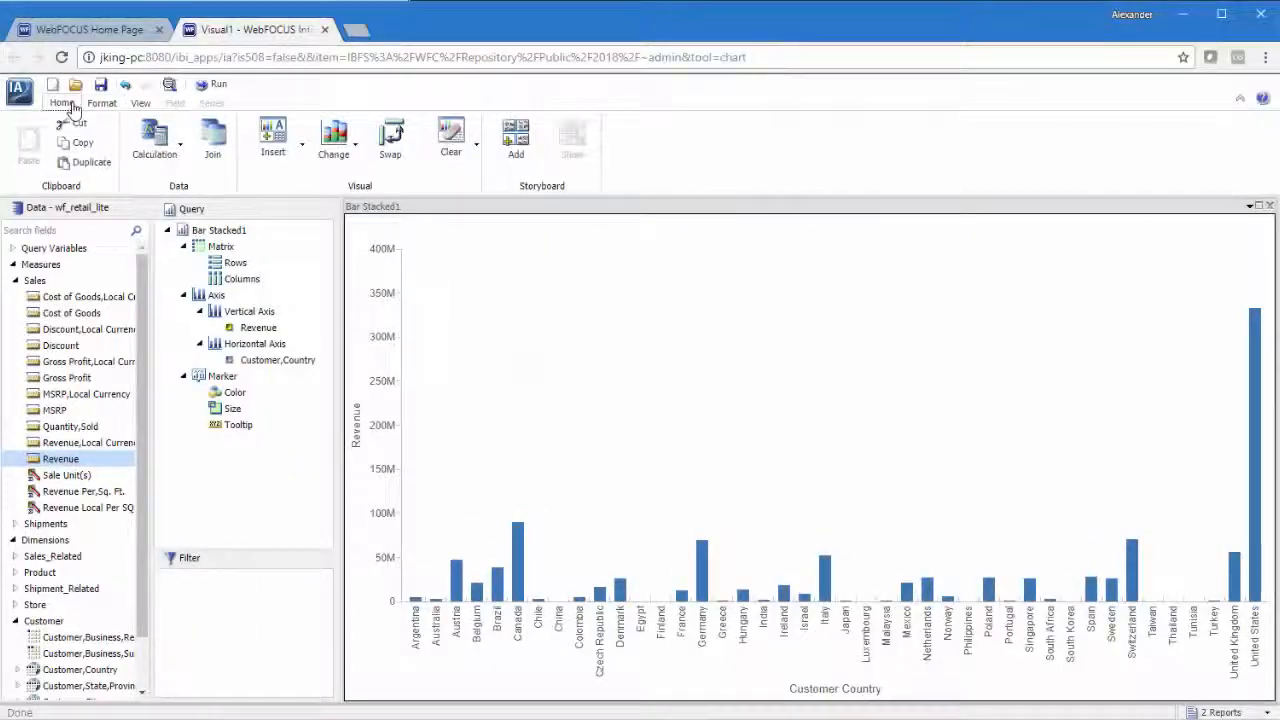
pyautogui.click(357, 148)
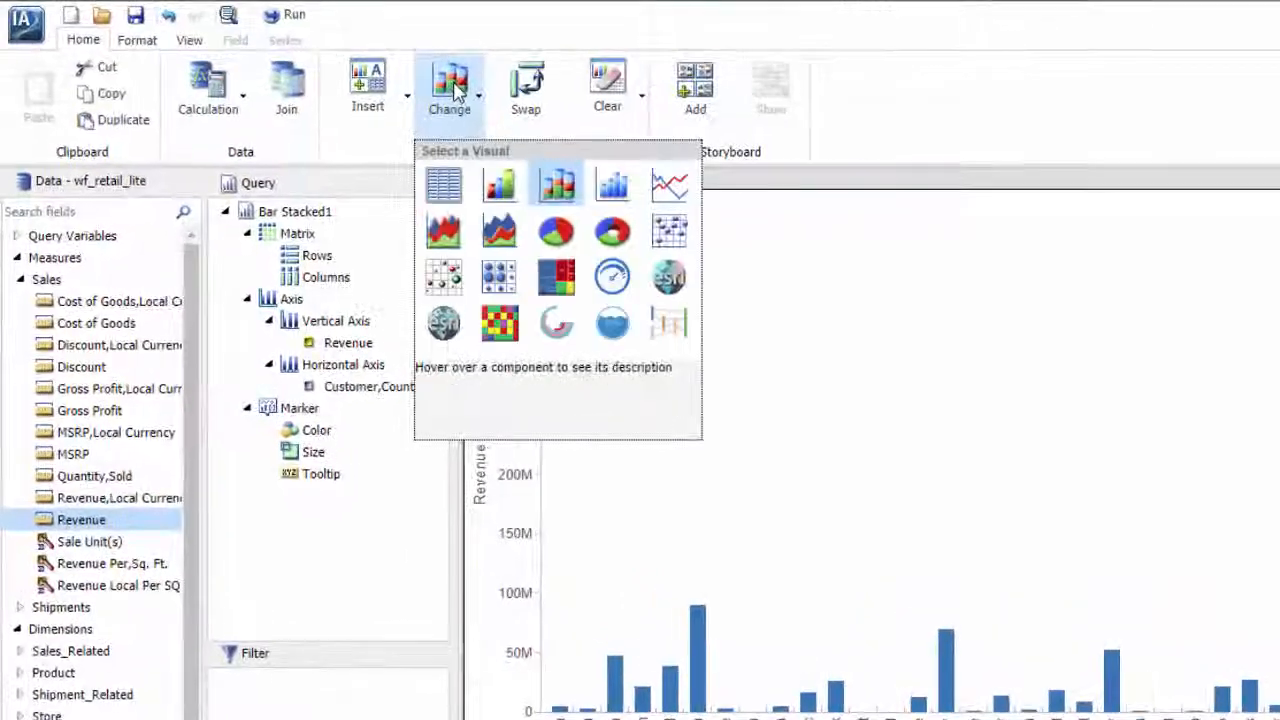
pyautogui.click(669, 277)
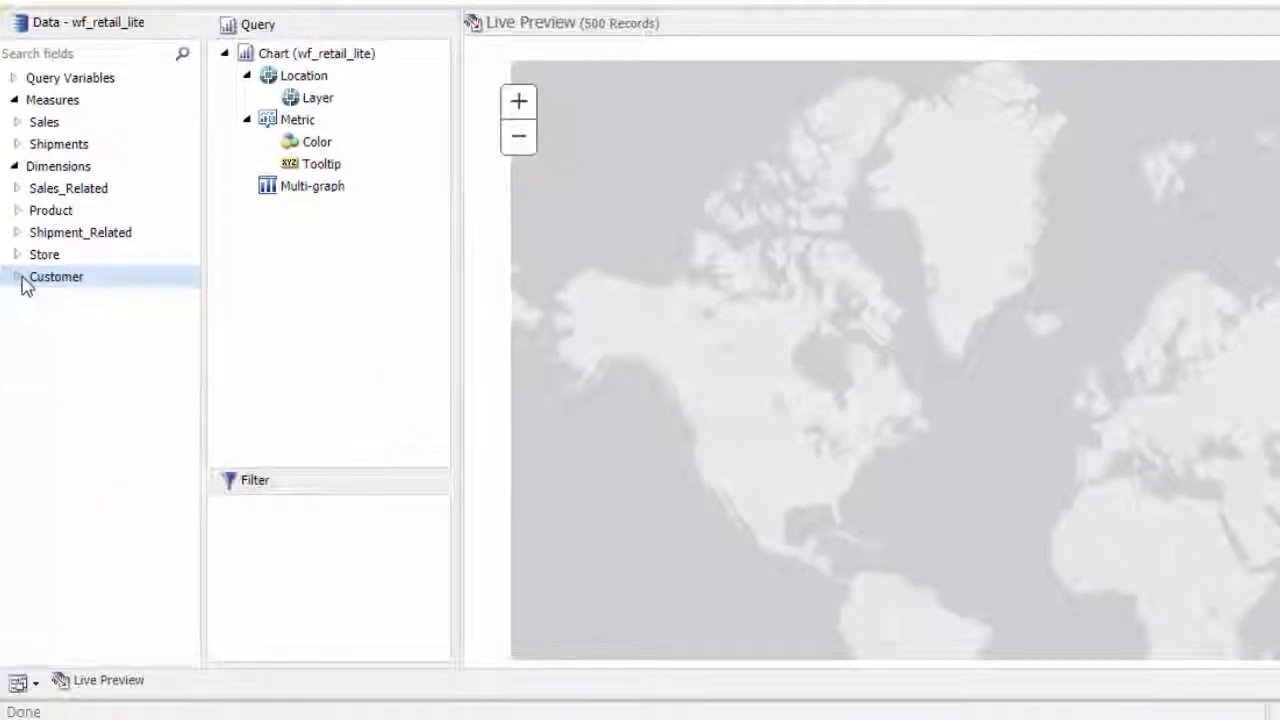
# Step: Expand the Customer and Store dimensions and add Customer,Country as the map's location layer
pyautogui.click(18, 277)
pyautogui.click(18, 254)
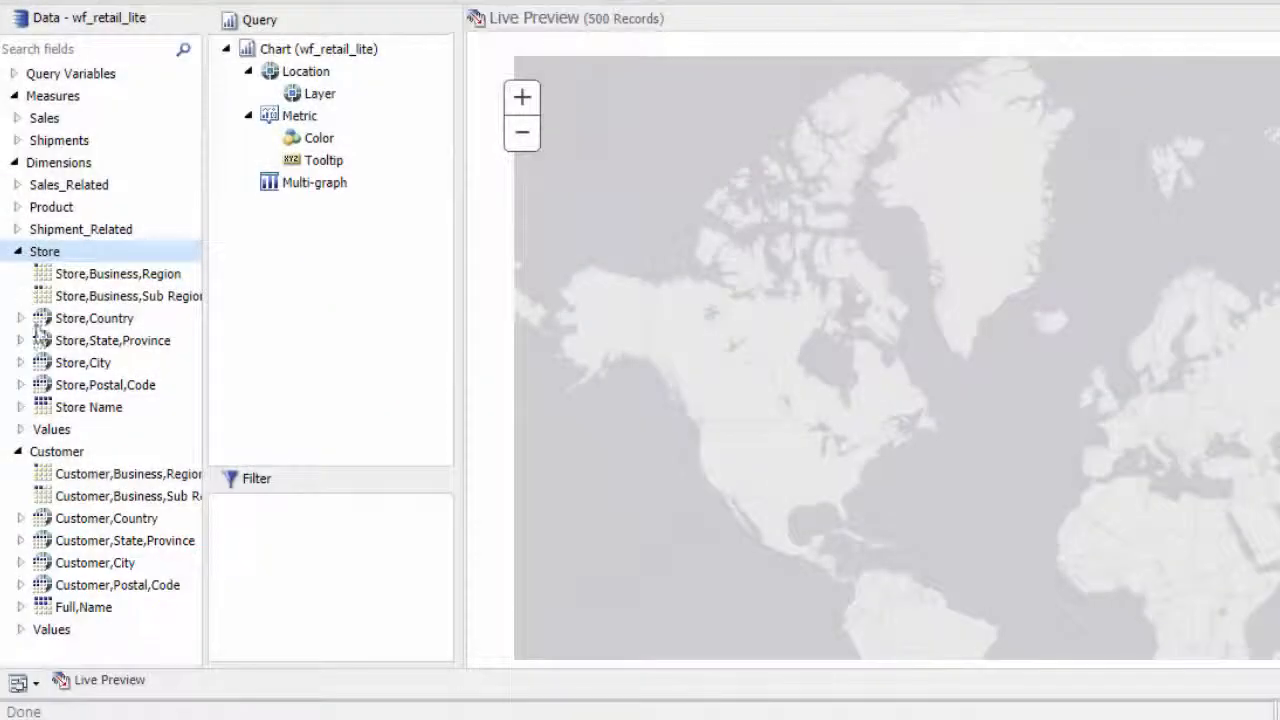
pyautogui.moveTo(106, 517); pyautogui.dragTo(323, 94)
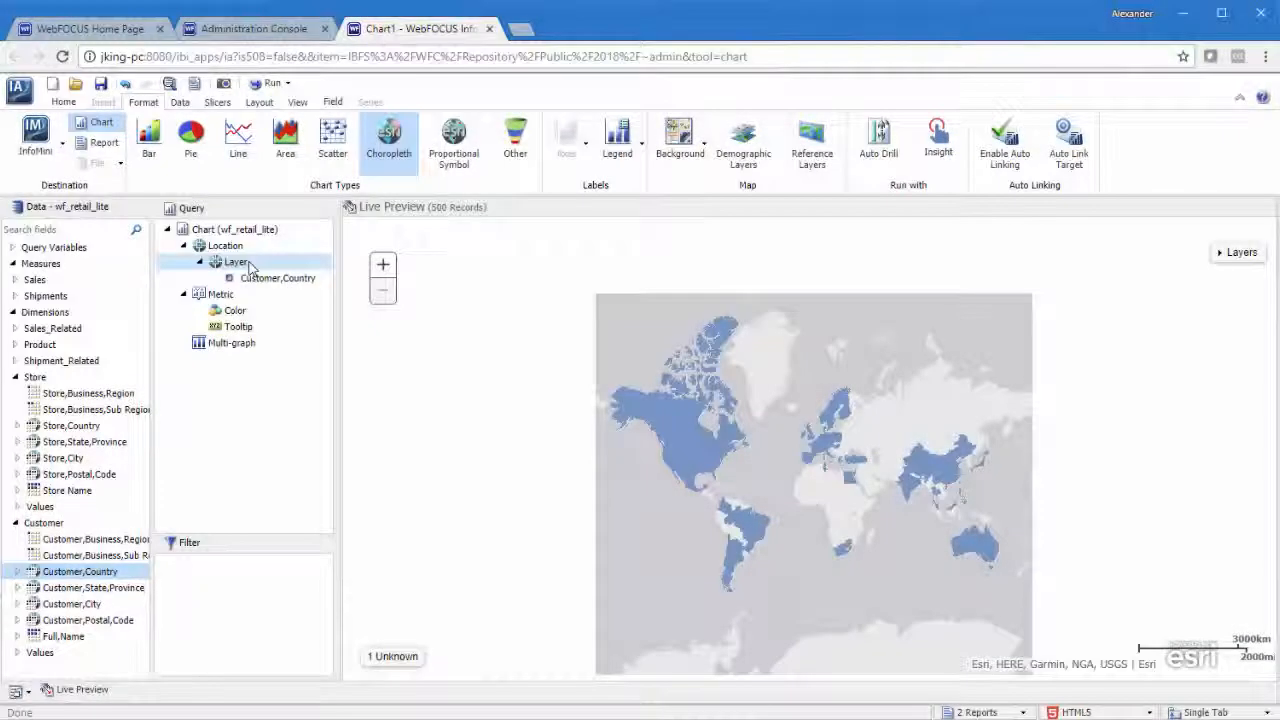
# Step: Assign the Revenue sales measure to the map's color metric and convert the choropleth to a Proportional Symbol map
pyautogui.click(15, 280)
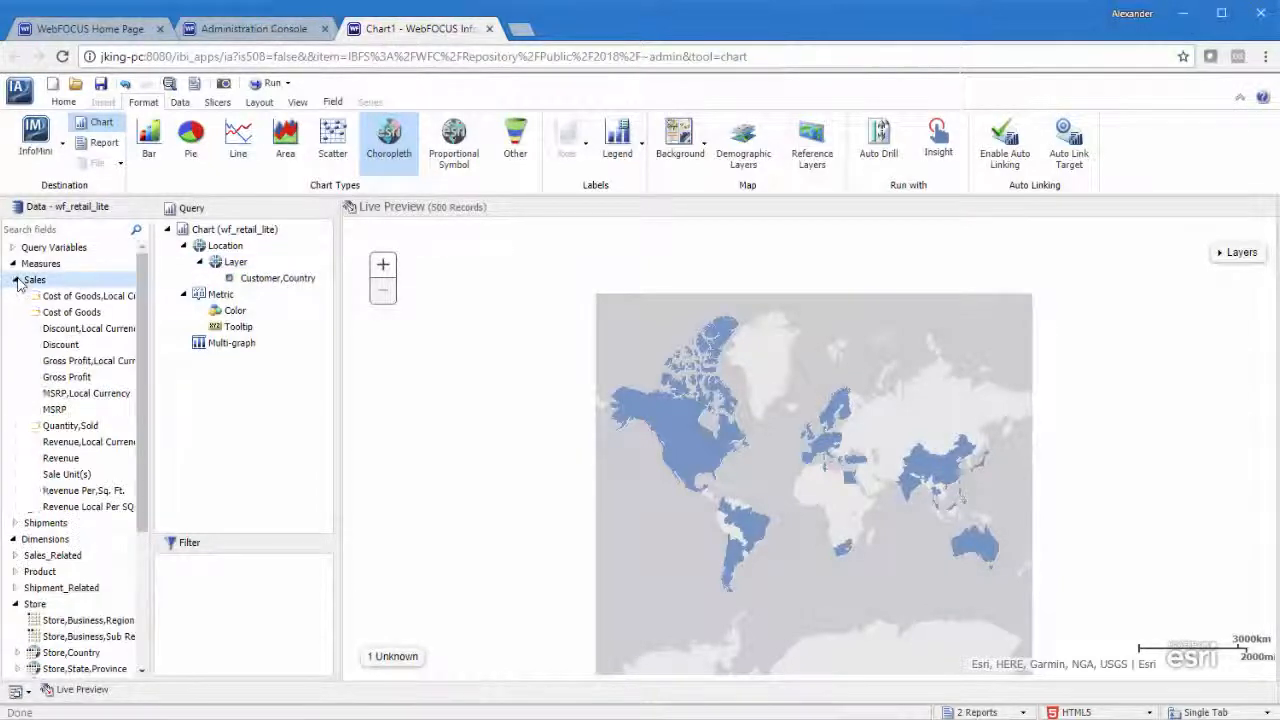
pyautogui.moveTo(58, 456); pyautogui.dragTo(238, 312)
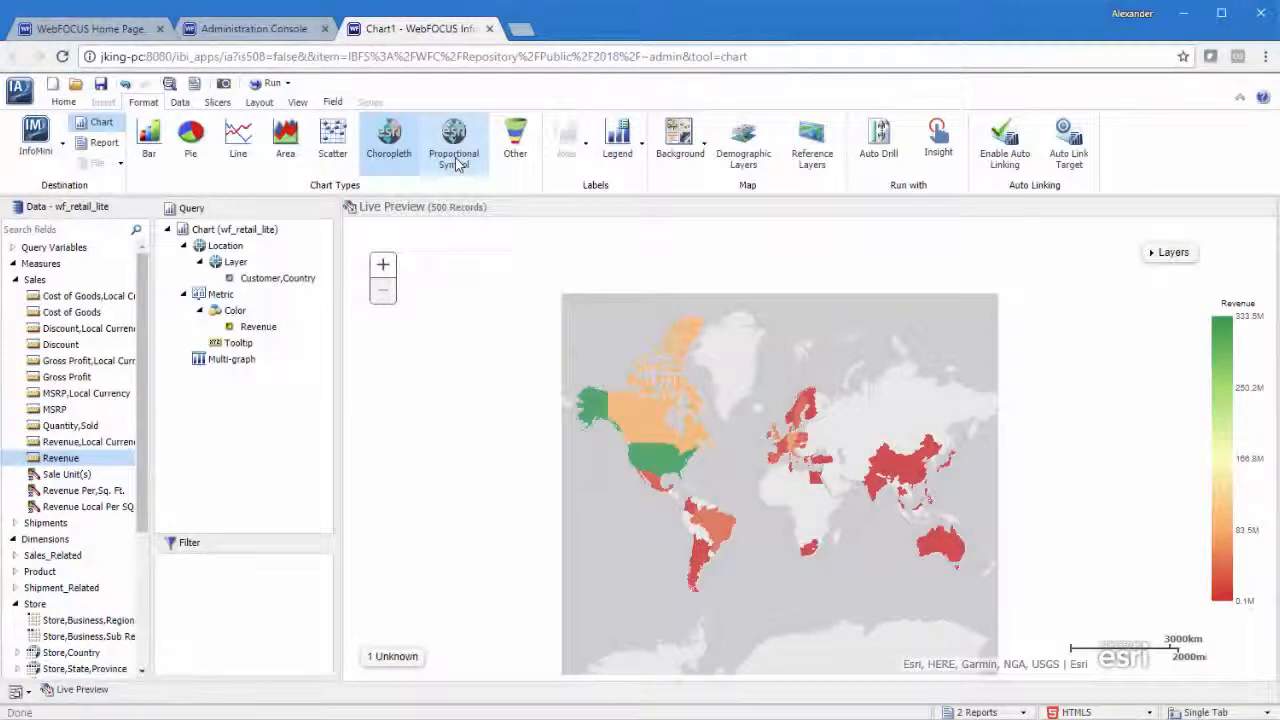
pyautogui.click(453, 158)
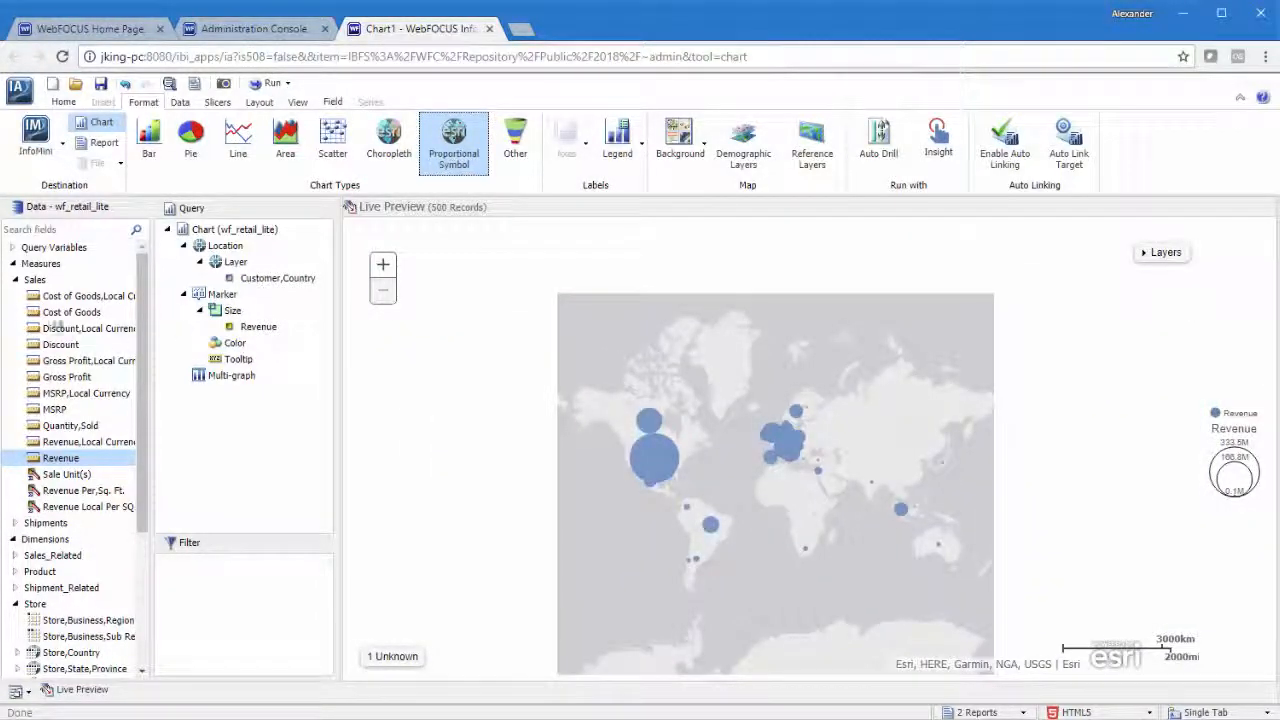
# Step: Color the map markers by Cost of Goods and add Quantity,Sold to their tooltip
pyautogui.moveTo(71, 312); pyautogui.dragTo(222, 345)
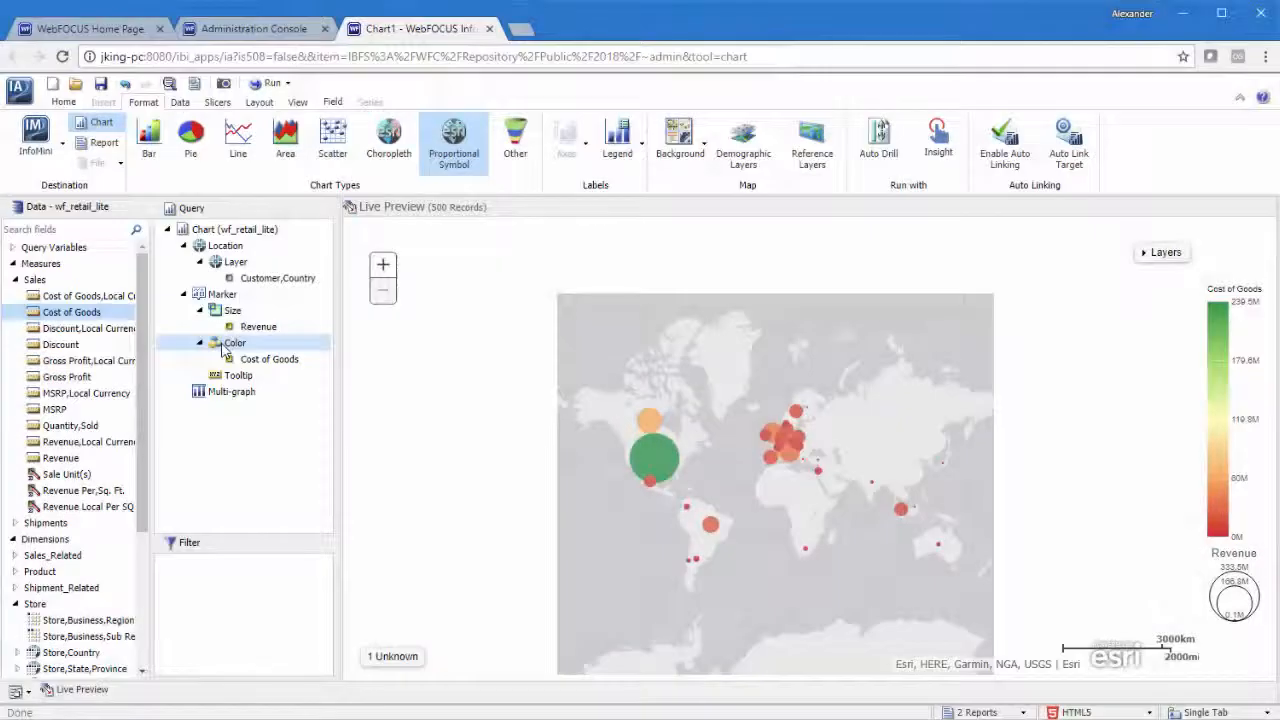
pyautogui.moveTo(70, 425); pyautogui.dragTo(236, 385)
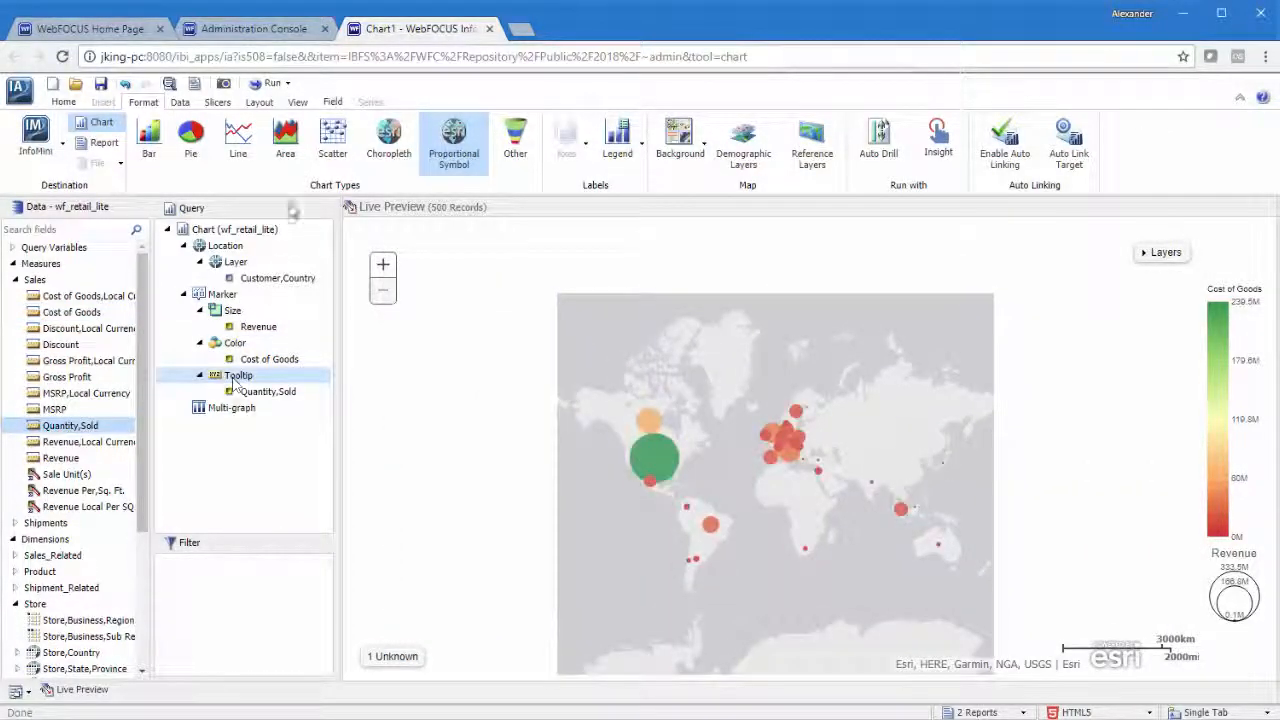
# Step: Run the map chart, examine the tooltip on Sweden's bubble, and close the output
pyautogui.click(264, 88)
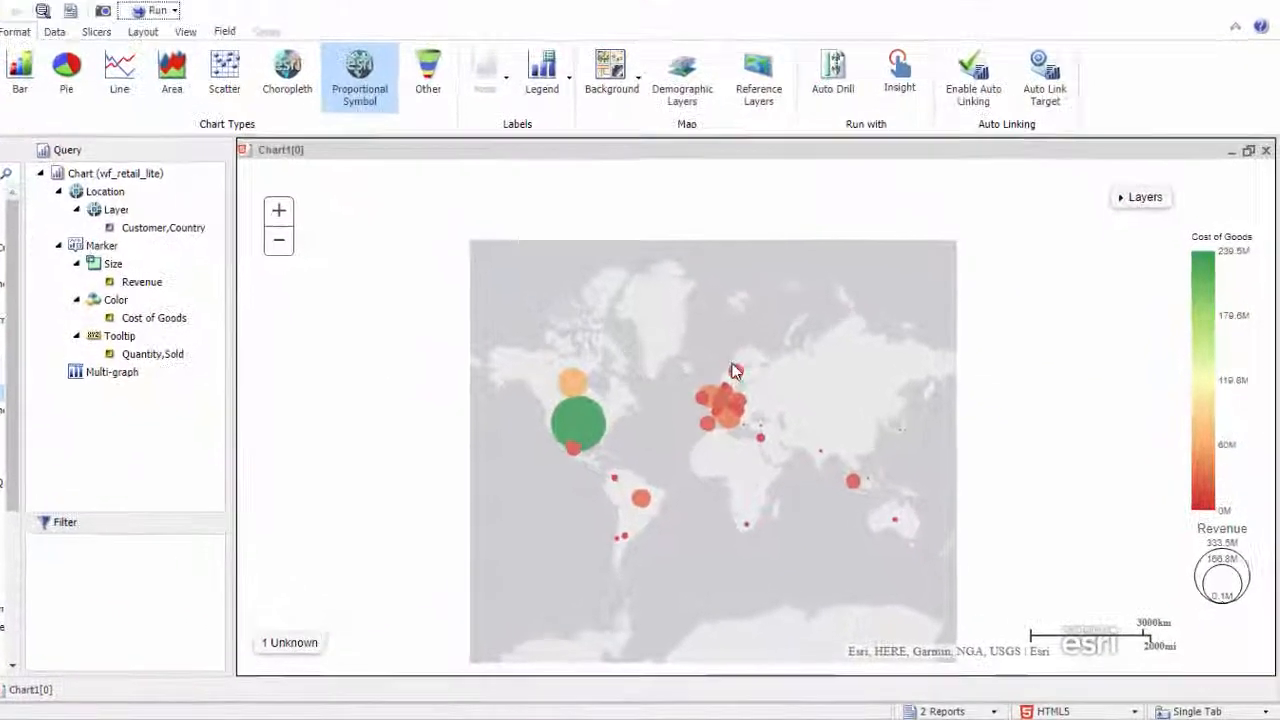
pyautogui.moveTo(792, 410)
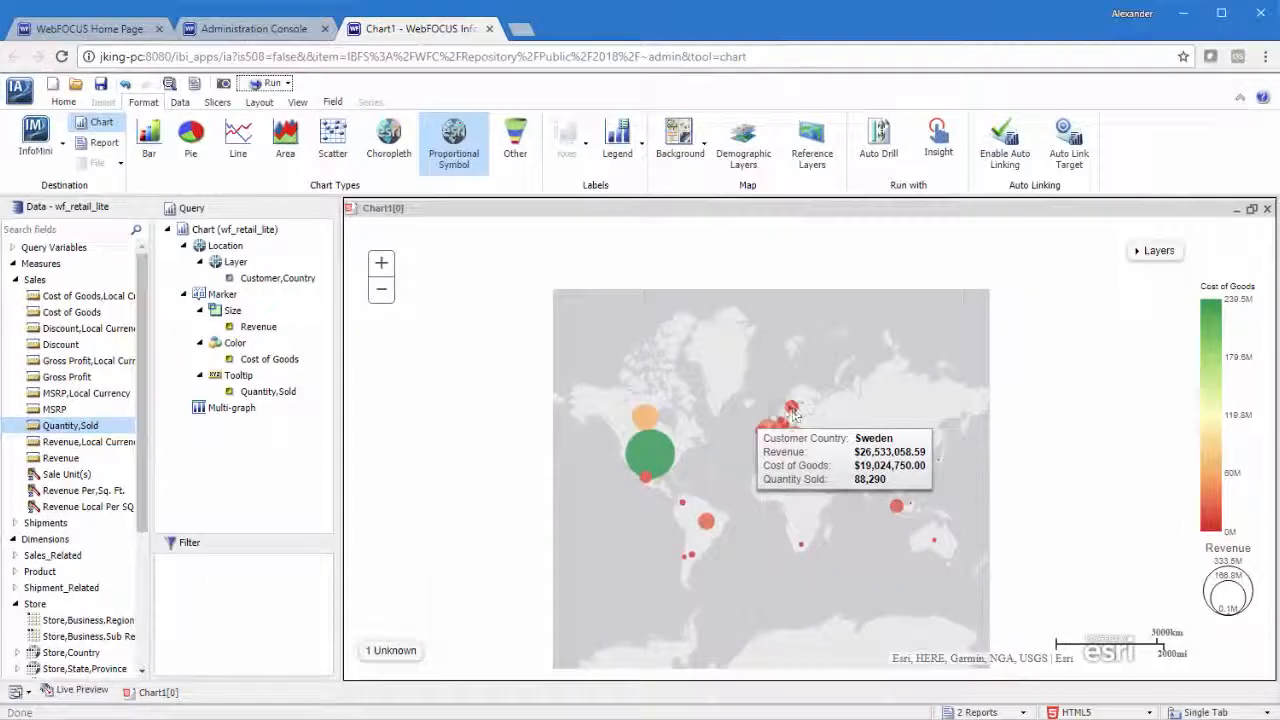
pyautogui.click(1267, 209)
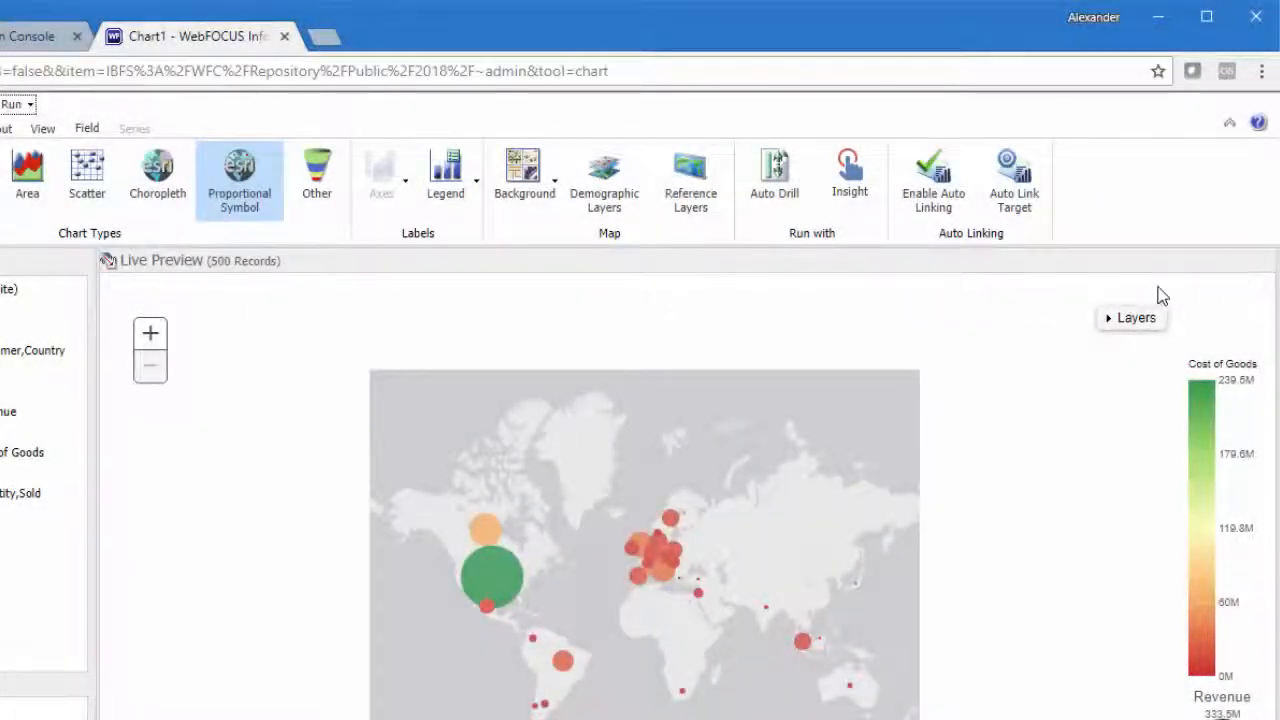
# Step: Set the map background to satellite imagery and add the World Countries reference layer
pyautogui.click(556, 184)
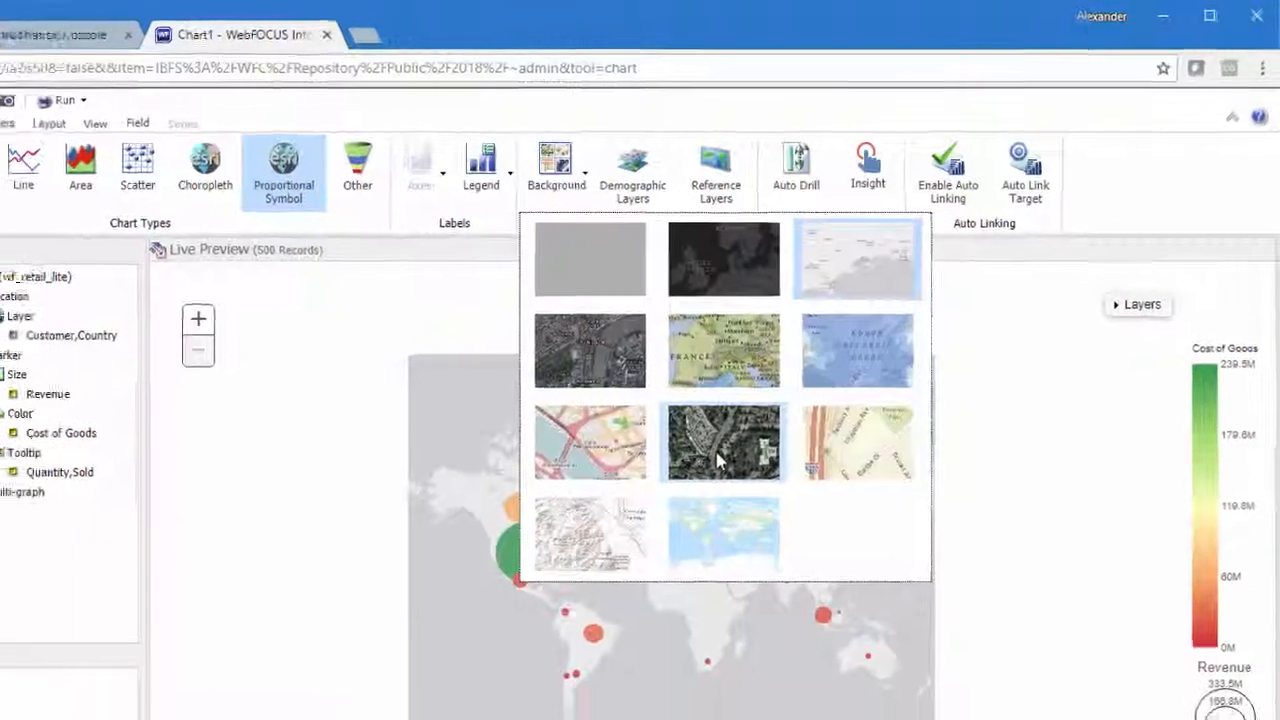
pyautogui.click(718, 460)
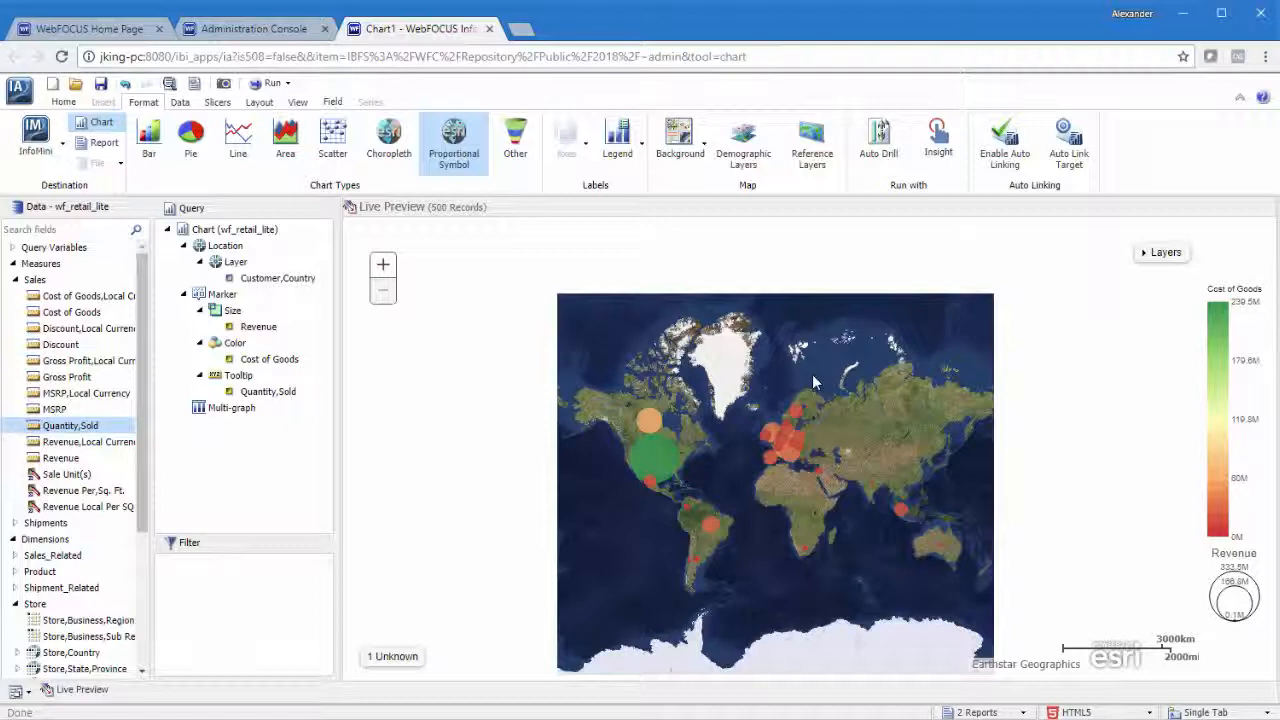
pyautogui.click(816, 160)
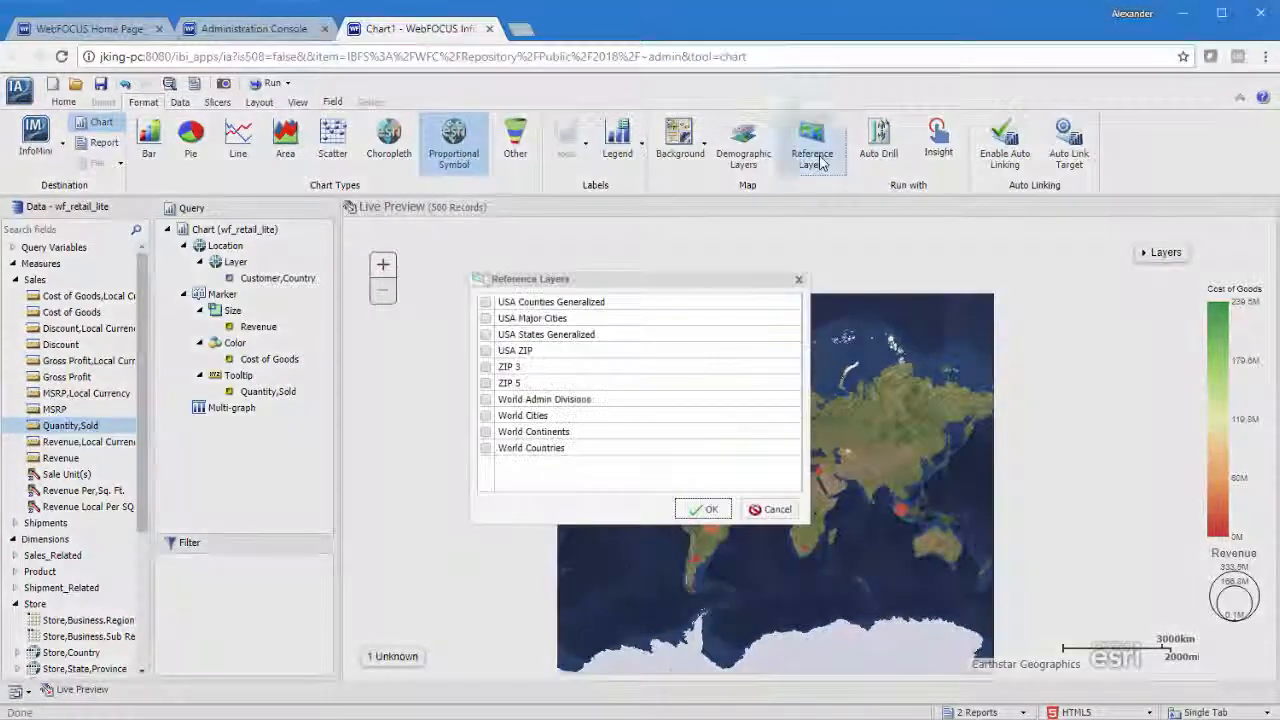
pyautogui.click(486, 448)
pyautogui.click(708, 509)
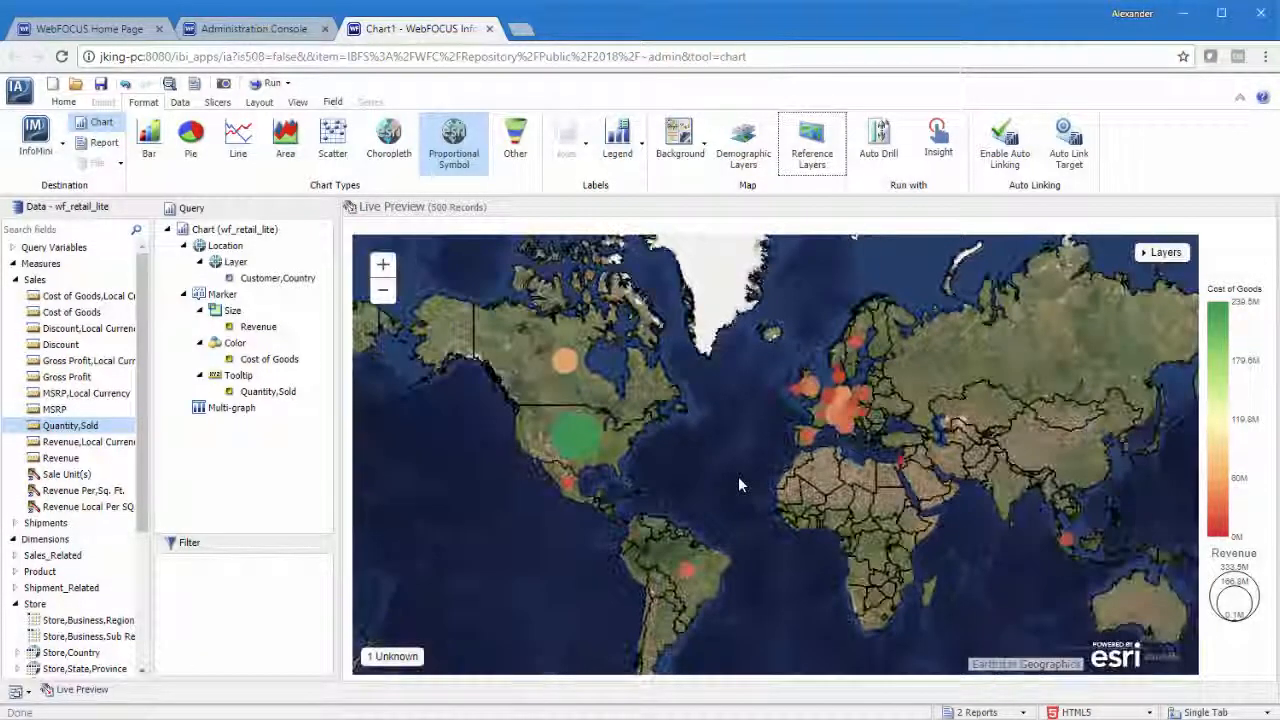
# Step: Review the available USA Lifestyle and USA Population demographic layers without adding any
pyautogui.click(744, 155)
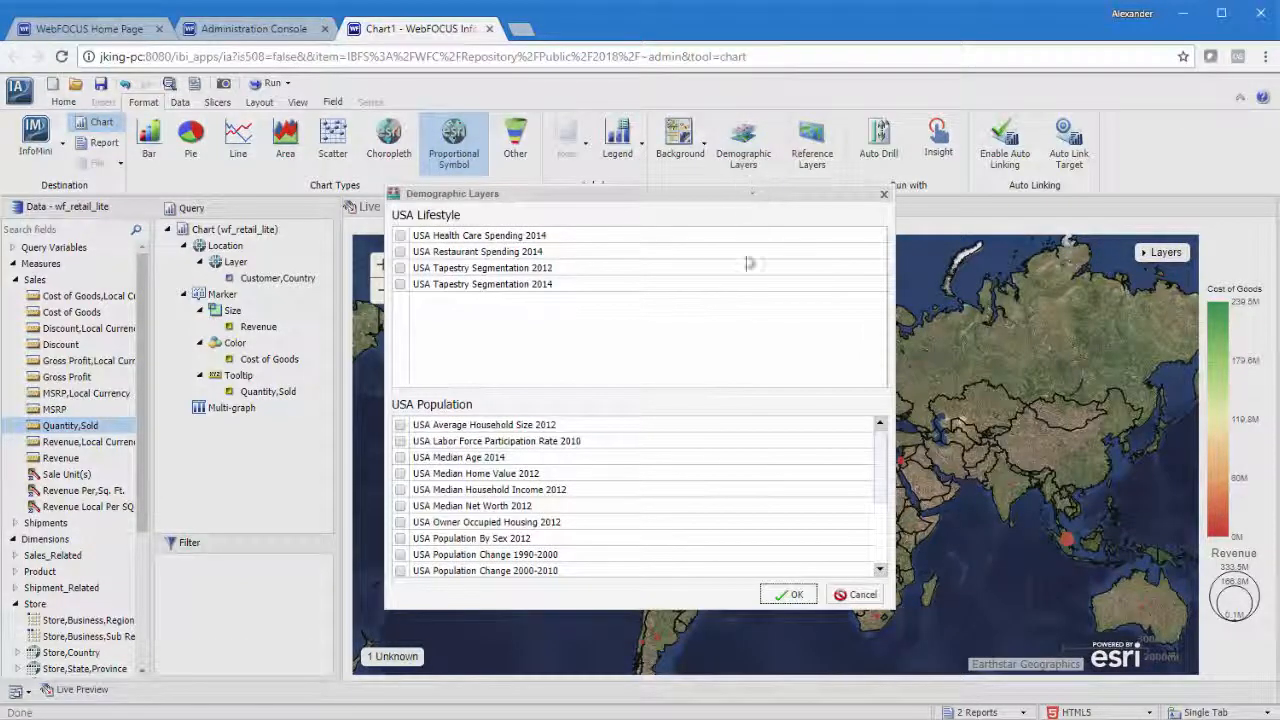
pyautogui.moveTo(880, 451); pyautogui.dragTo(895, 537)
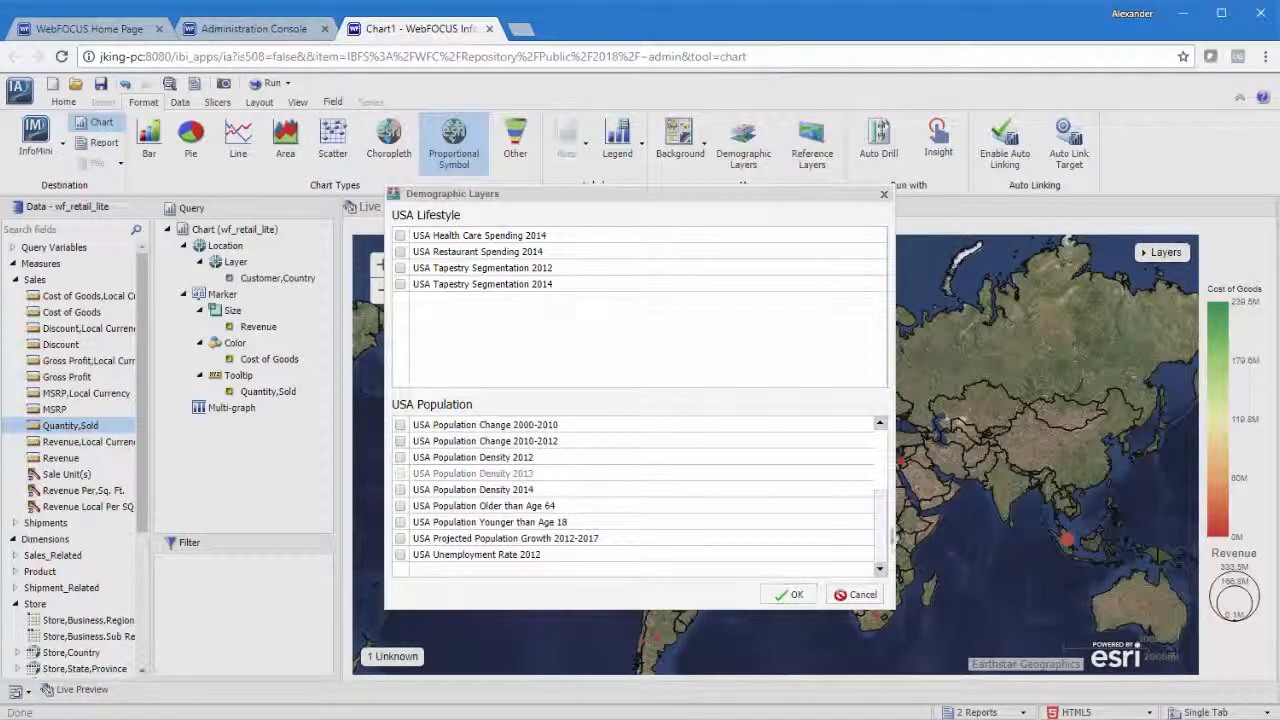
pyautogui.click(884, 194)
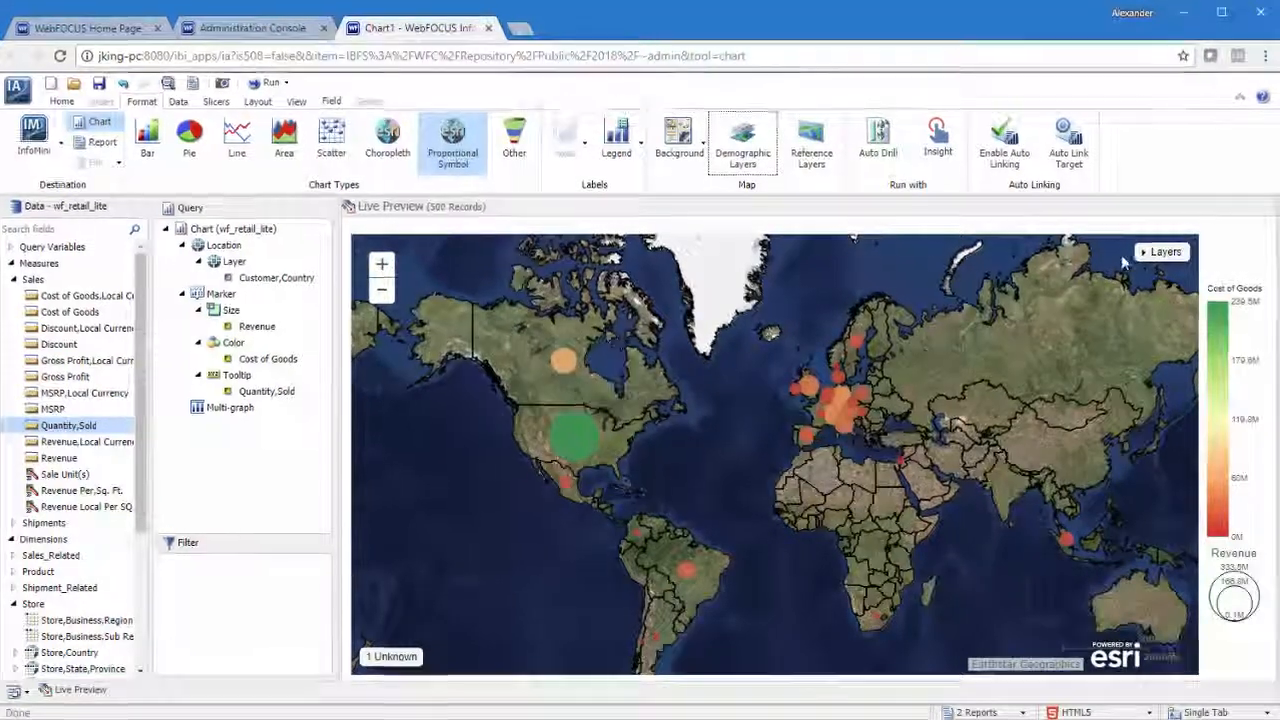
# Step: Raise the opacity of the World Countries marker layer to the maximum and collapse the map's layer list
pyautogui.click(1160, 252)
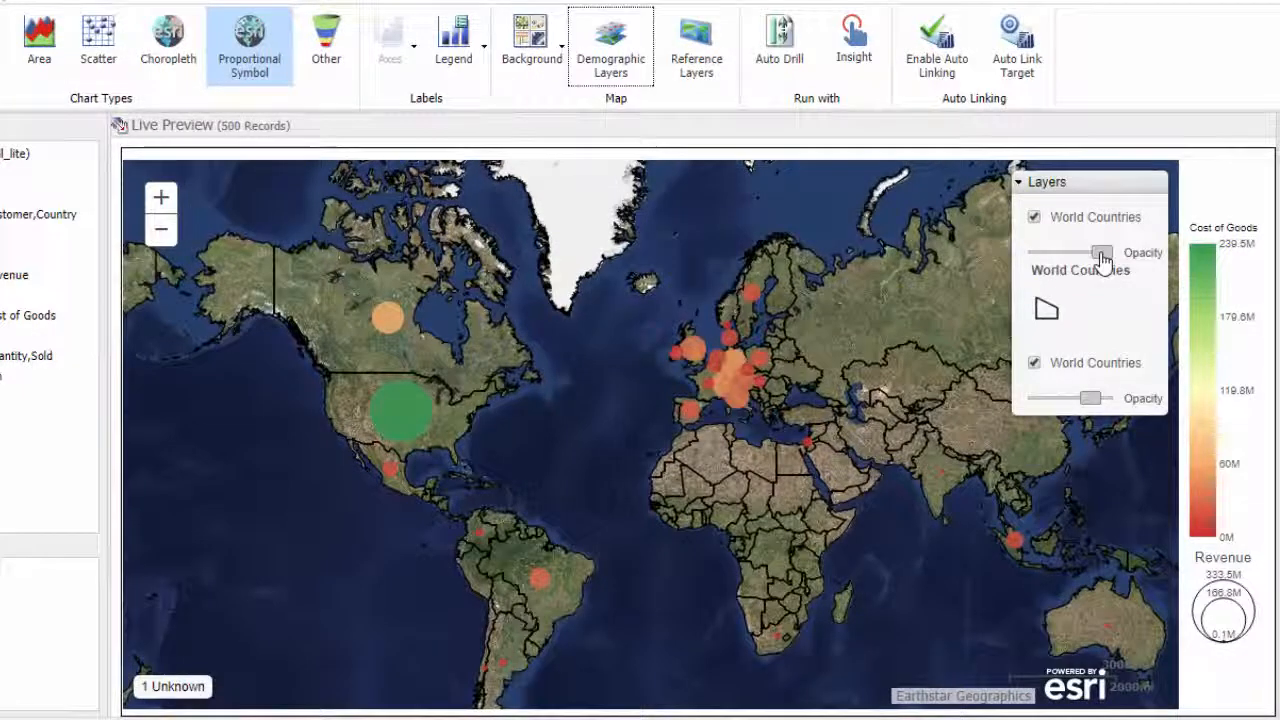
pyautogui.moveTo(1101, 253)
pyautogui.mouseDown()
pyautogui.moveTo(1055, 255)
pyautogui.moveTo(1104, 257)
pyautogui.mouseUp()
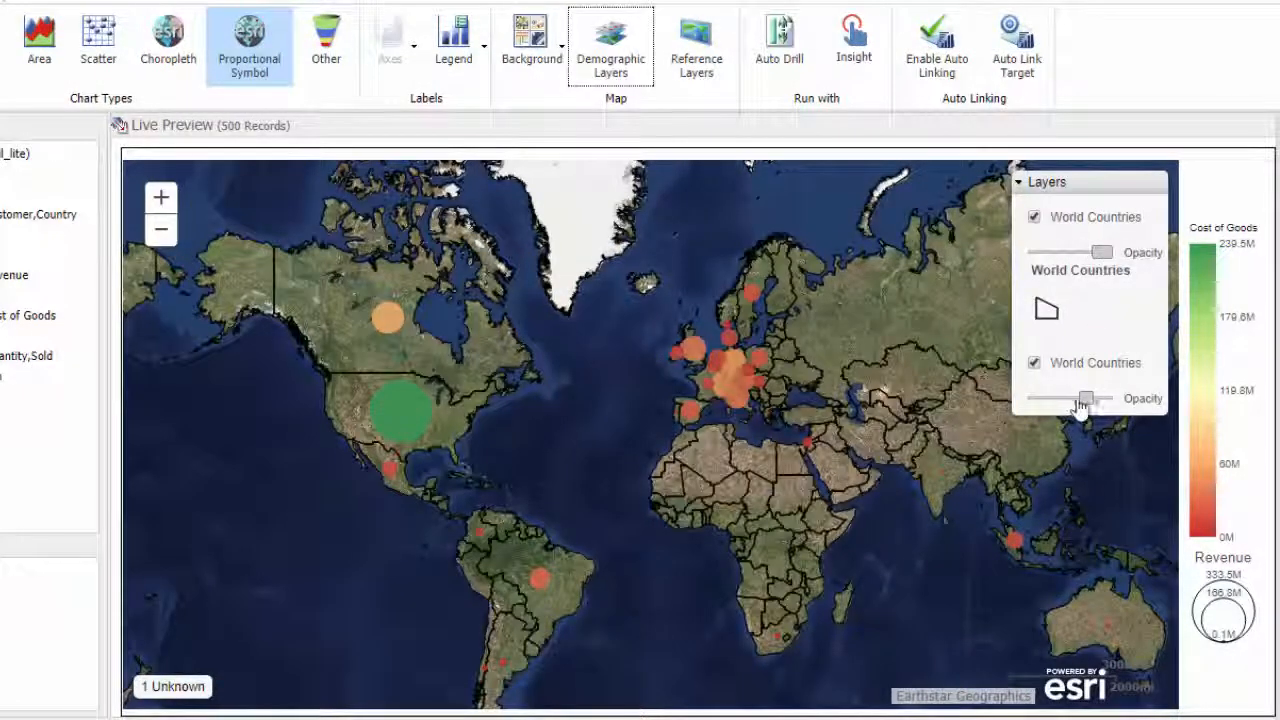
pyautogui.moveTo(1084, 398); pyautogui.dragTo(1110, 397)
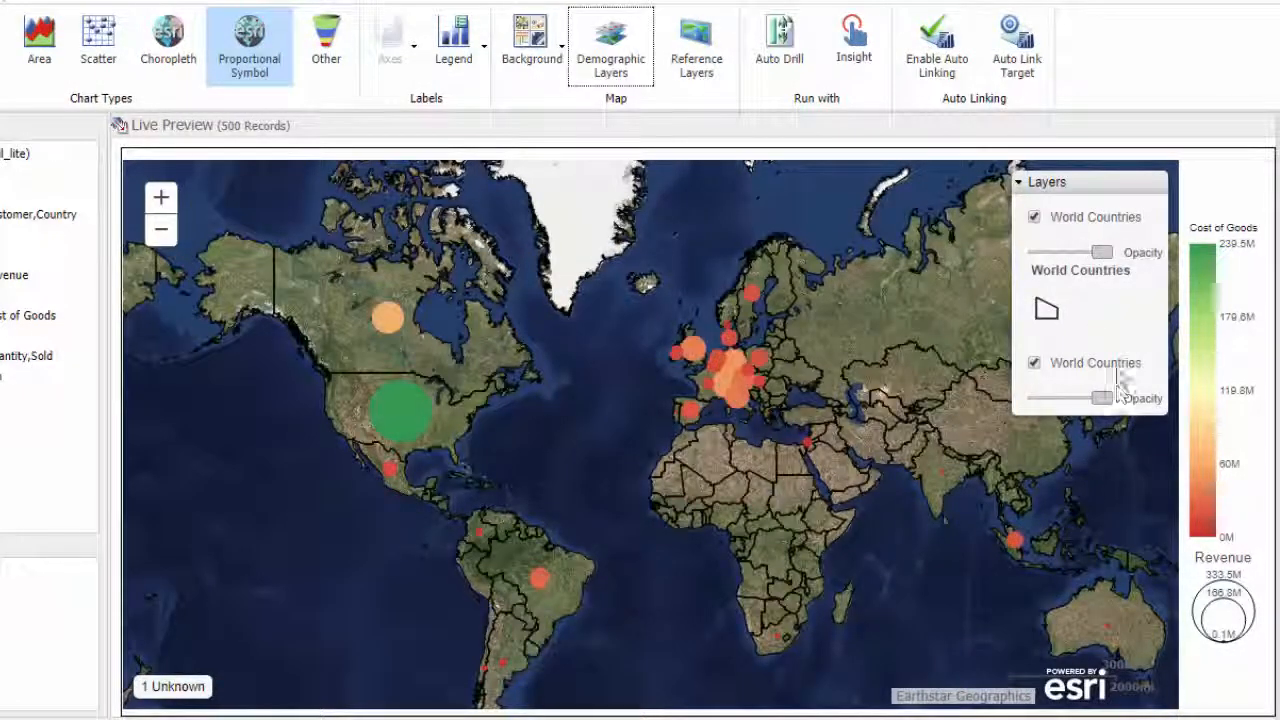
pyautogui.click(1050, 183)
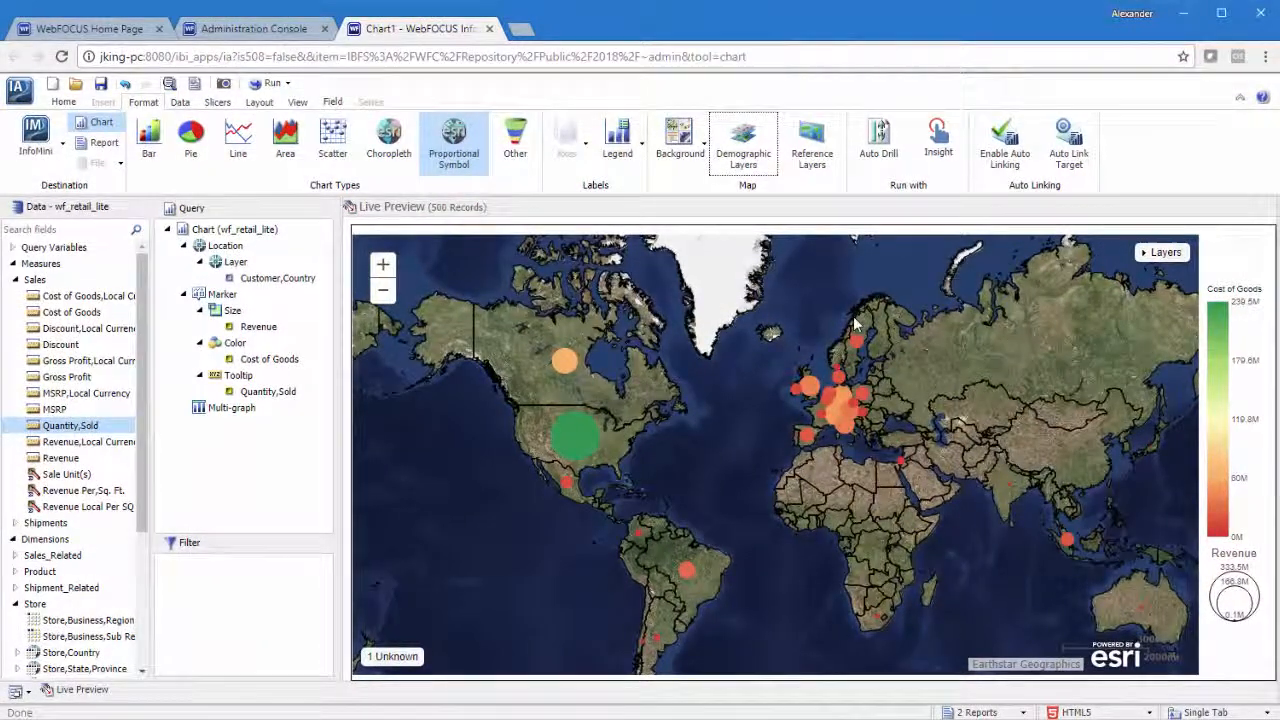
# Step: Zoom the map preview in on Northern Europe and pan across the region
pyautogui.scroll(3, 855, 322)
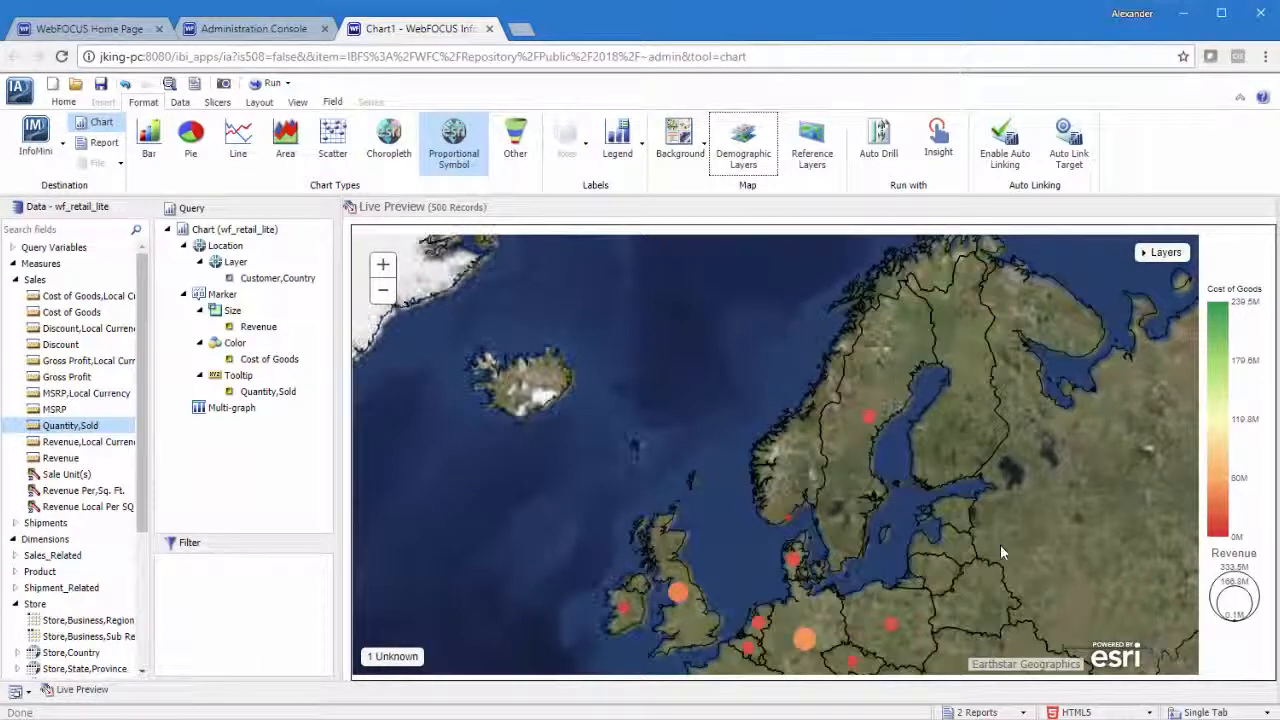
pyautogui.moveTo(1001, 550); pyautogui.dragTo(931, 397)
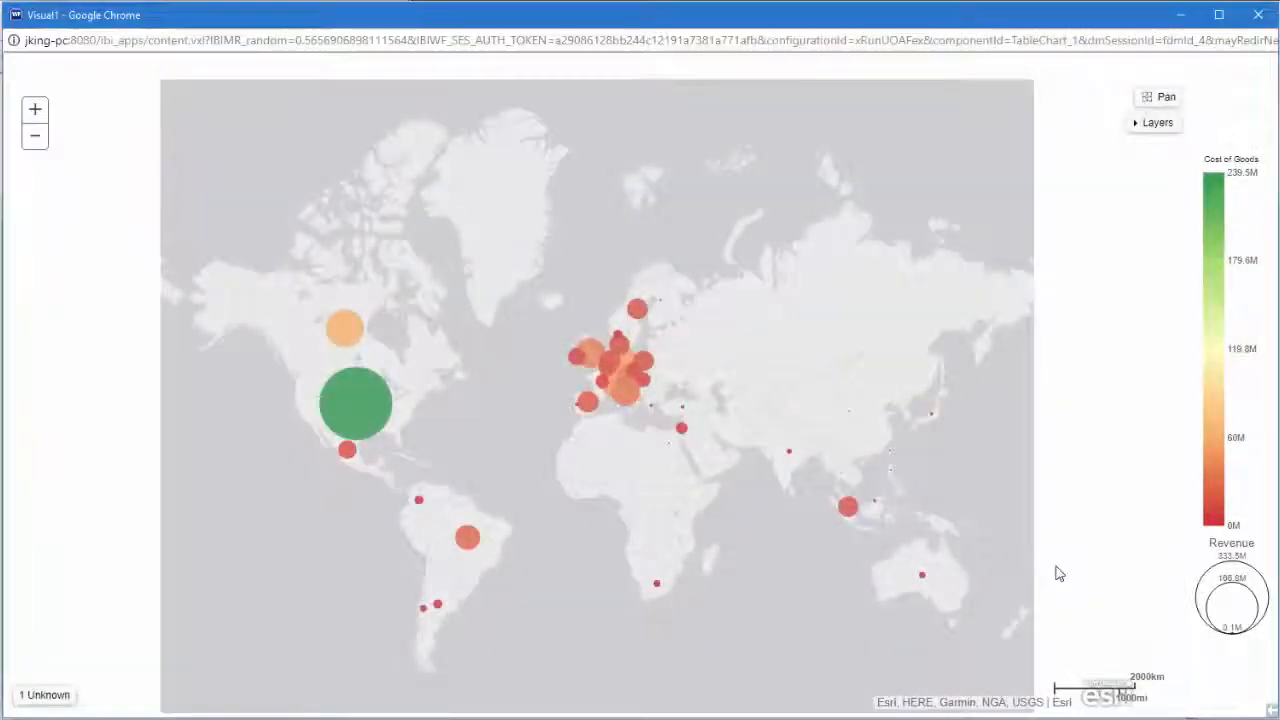
# Step: Select the continental European markers from France across to Poland and Italy with a selection box and filter the chart to them
pyautogui.scroll(5, 706, 366)
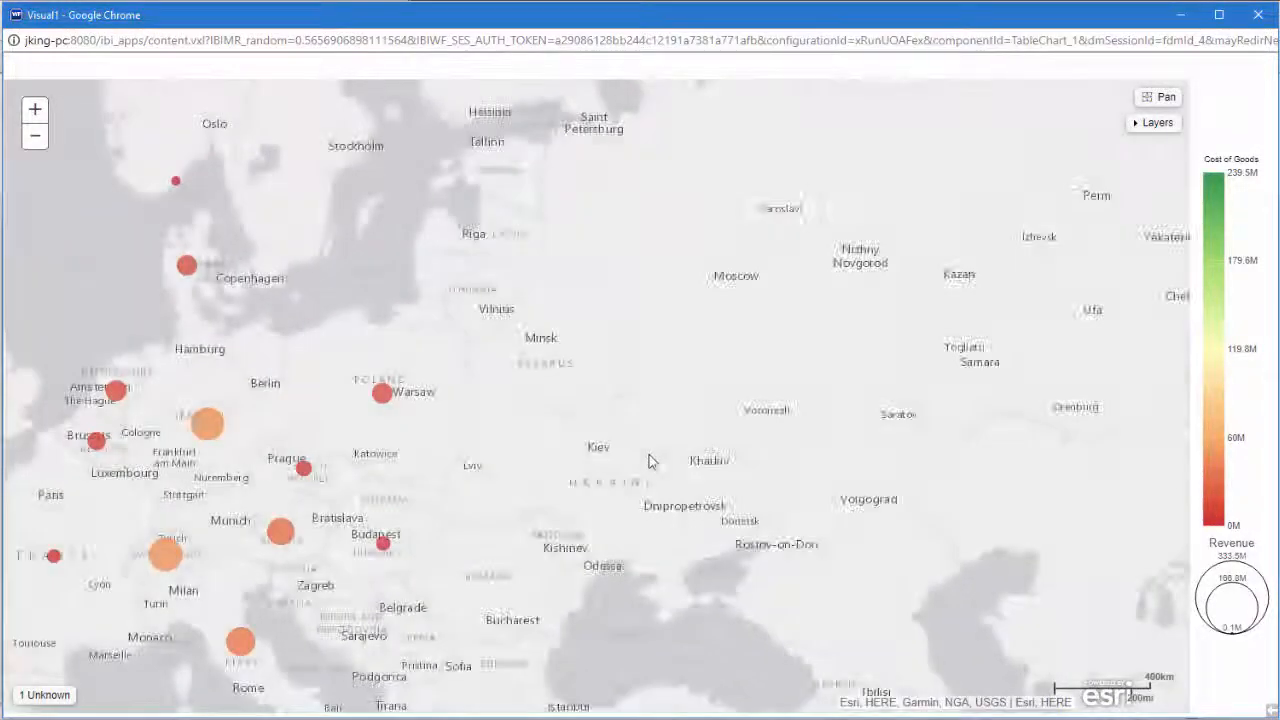
pyautogui.moveTo(651, 457); pyautogui.dragTo(912, 388)
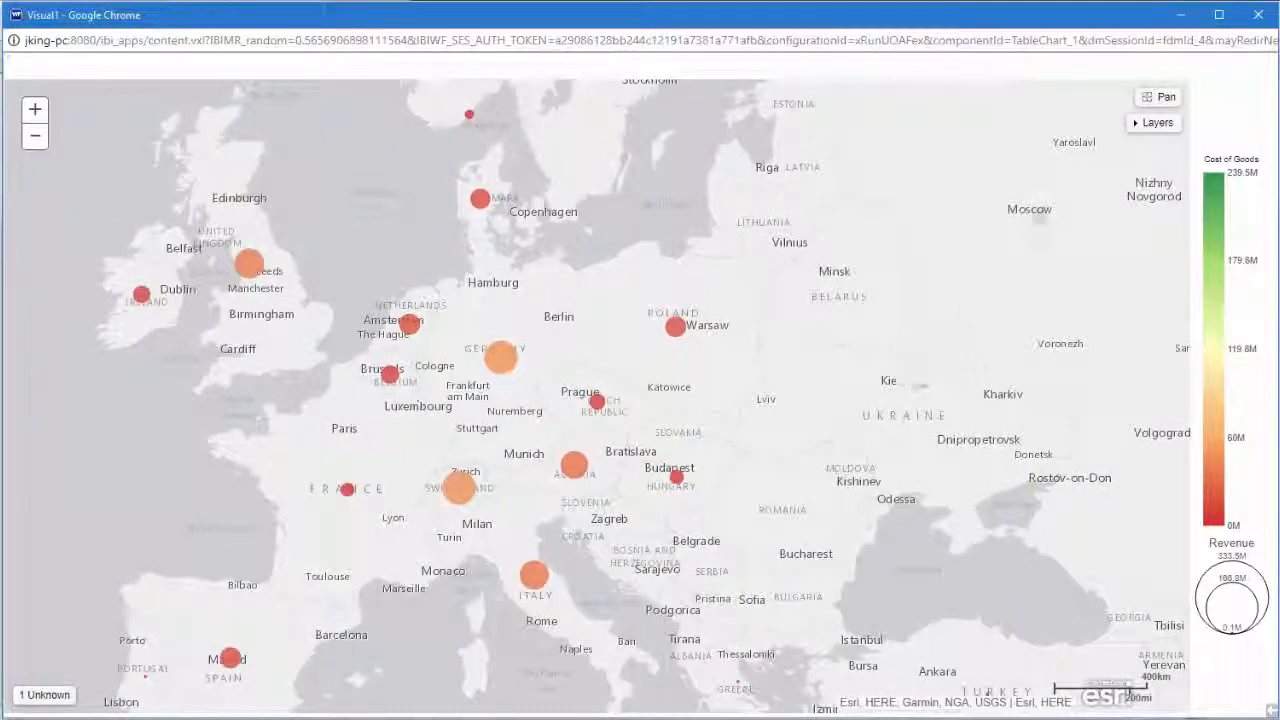
pyautogui.click(1158, 97)
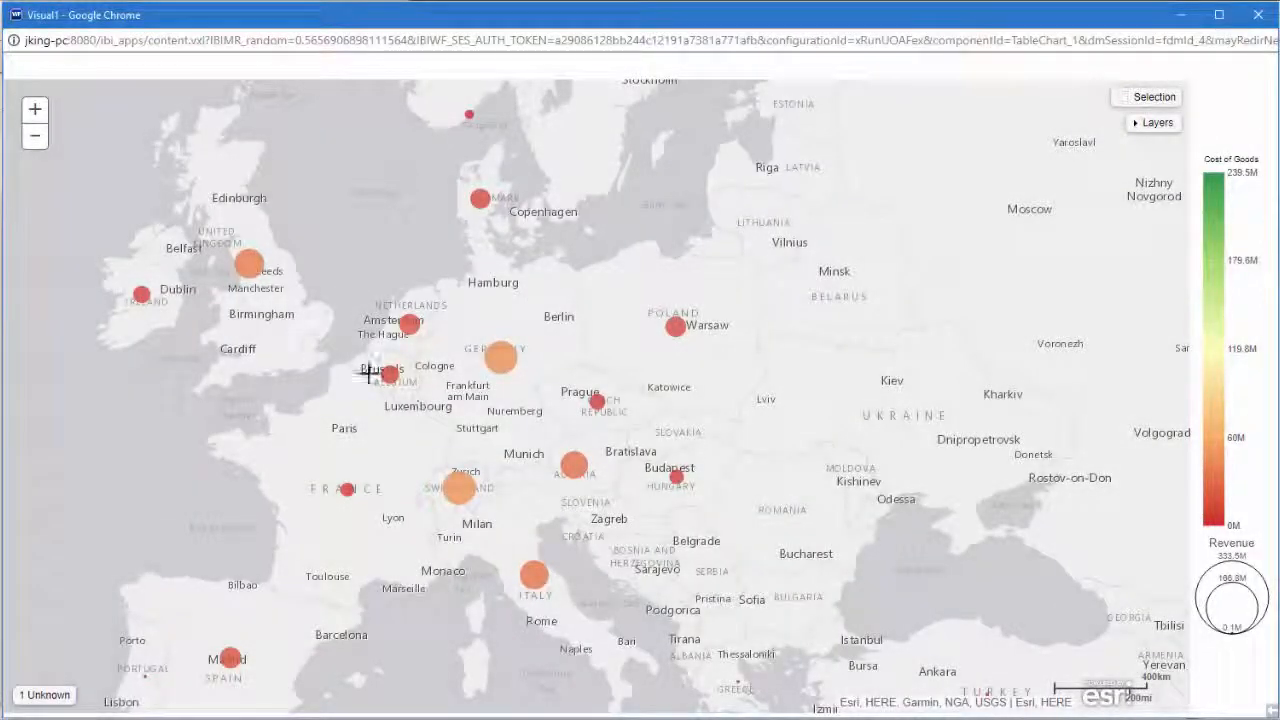
pyautogui.moveTo(250, 305); pyautogui.dragTo(785, 611)
pyautogui.click(818, 622)
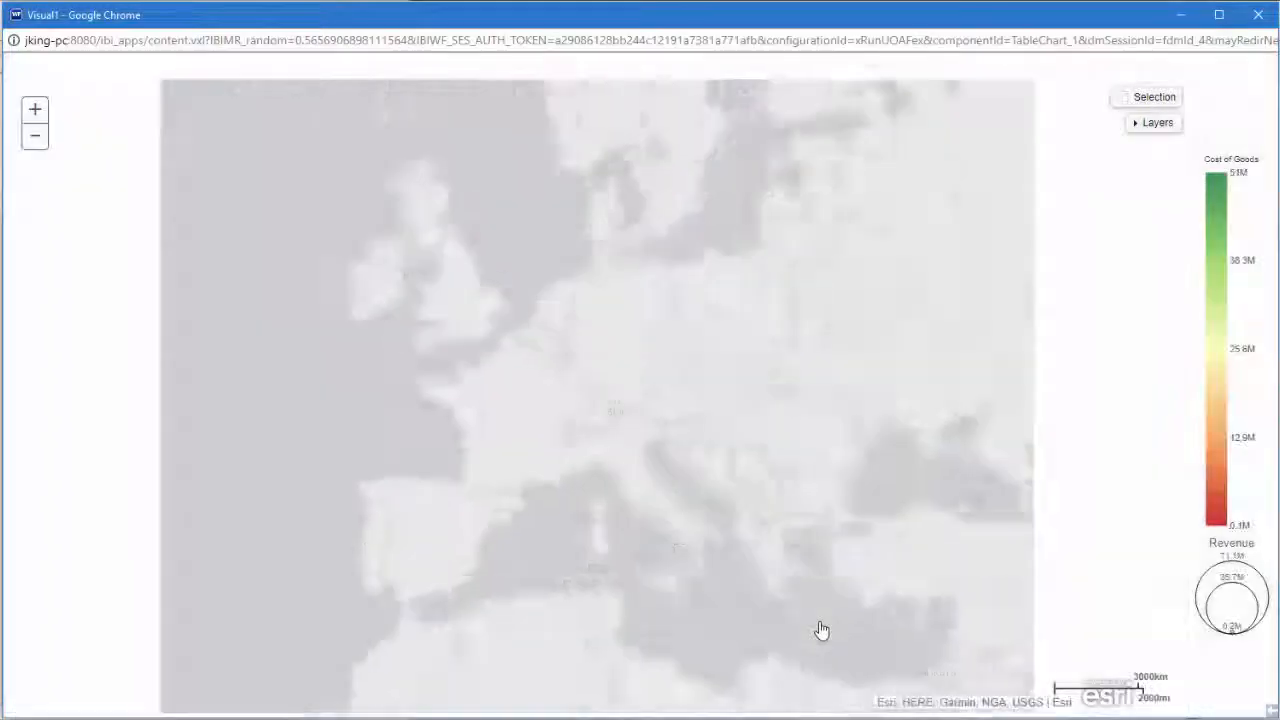
# Step: Remove the regional filter from the map using the options of Italy's marker
pyautogui.moveTo(648, 470)
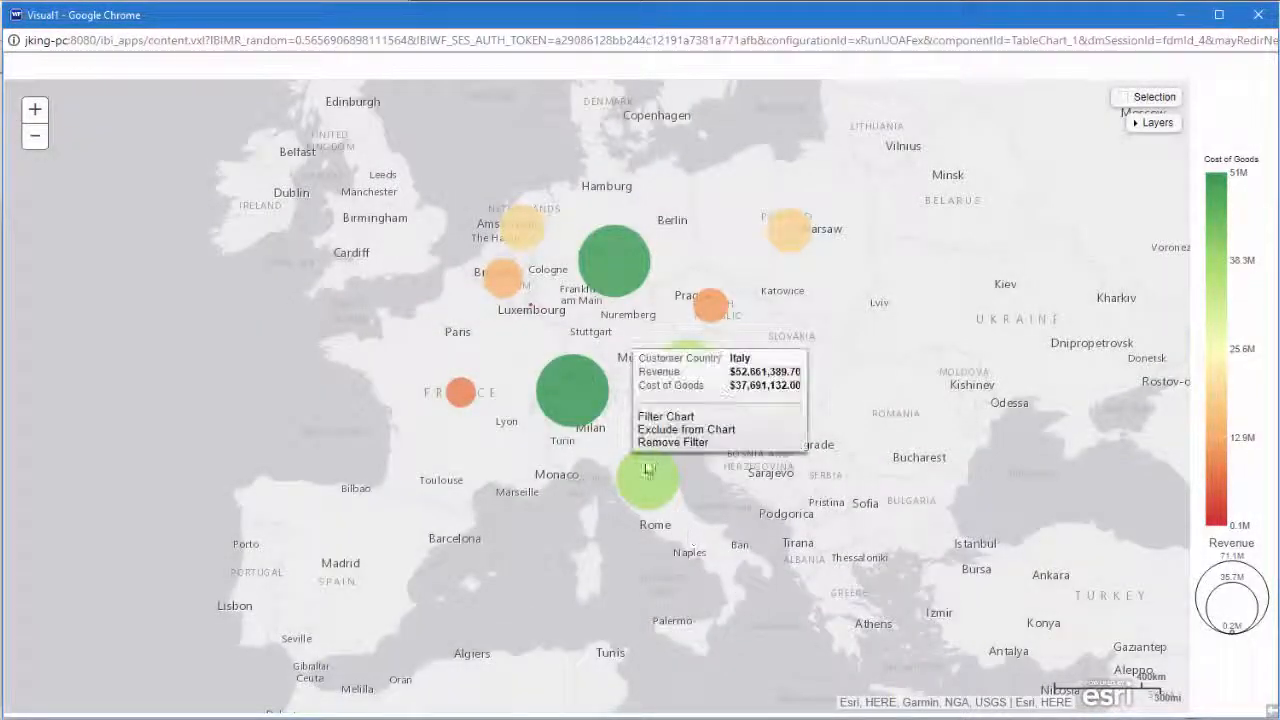
pyautogui.click(669, 451)
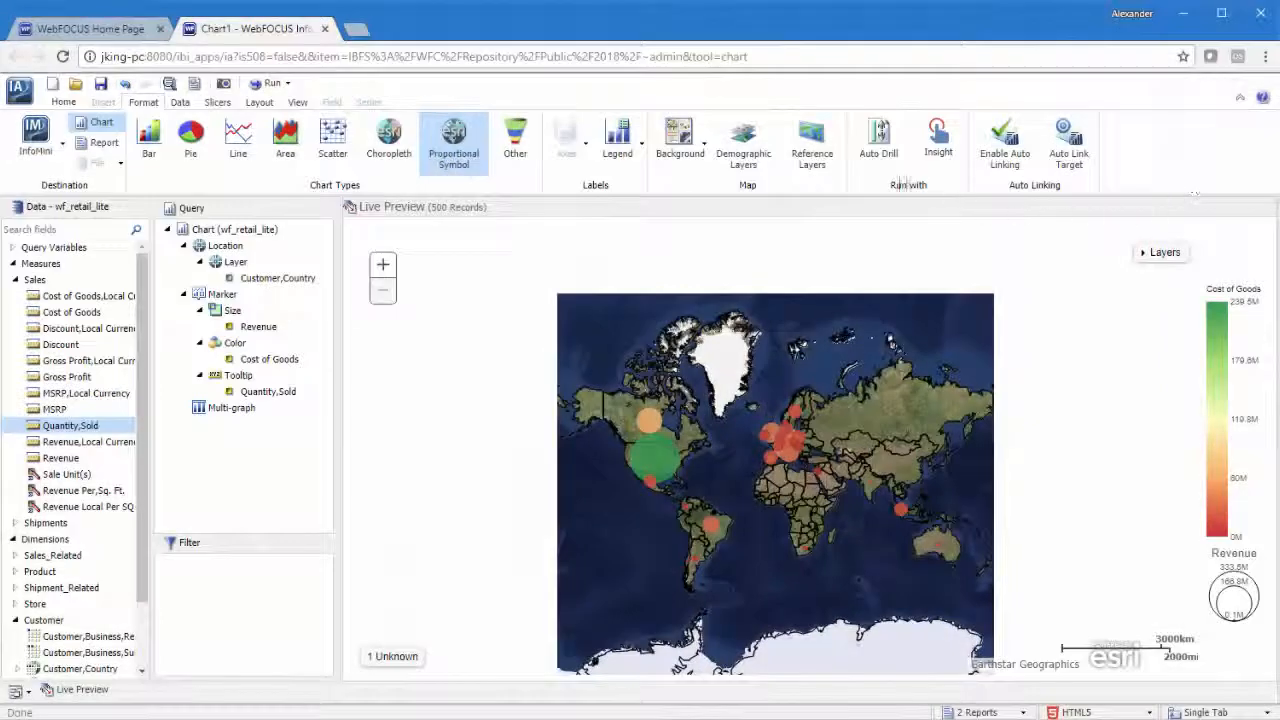
# Step: Enable Auto Drill and Auto Linking for the proportional symbol map and run the chart
pyautogui.click(878, 145)
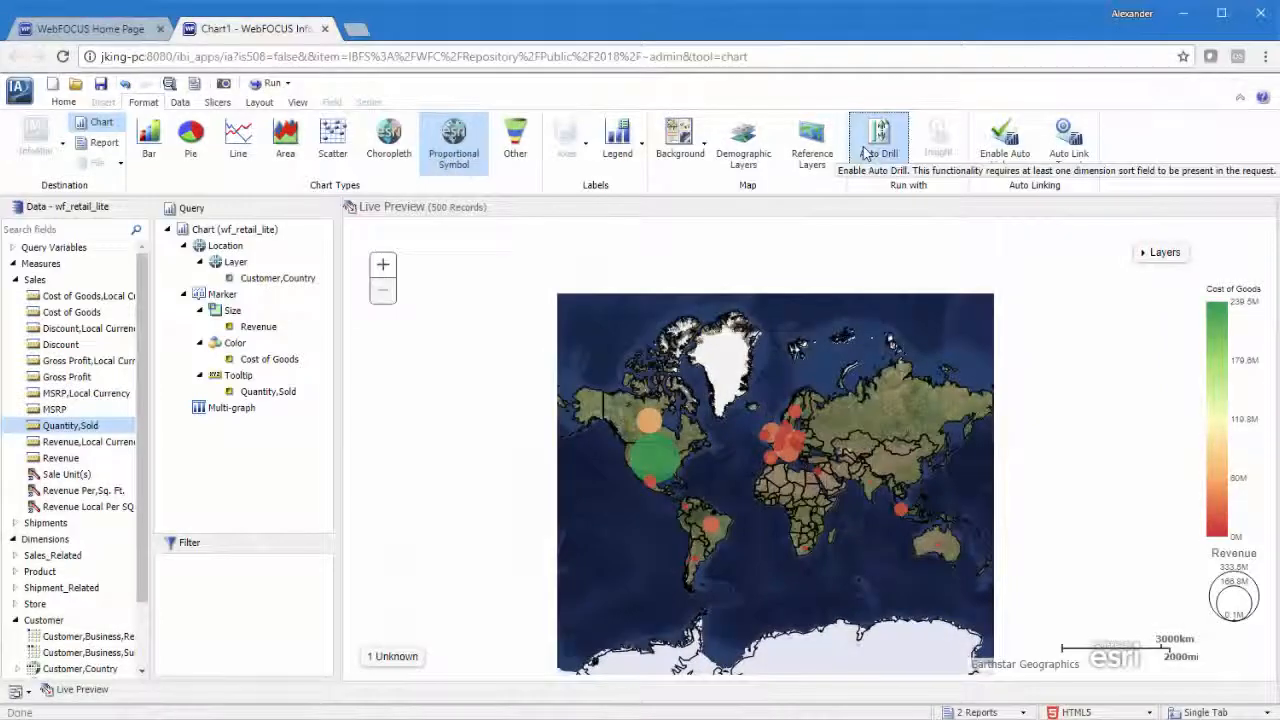
pyautogui.click(1006, 150)
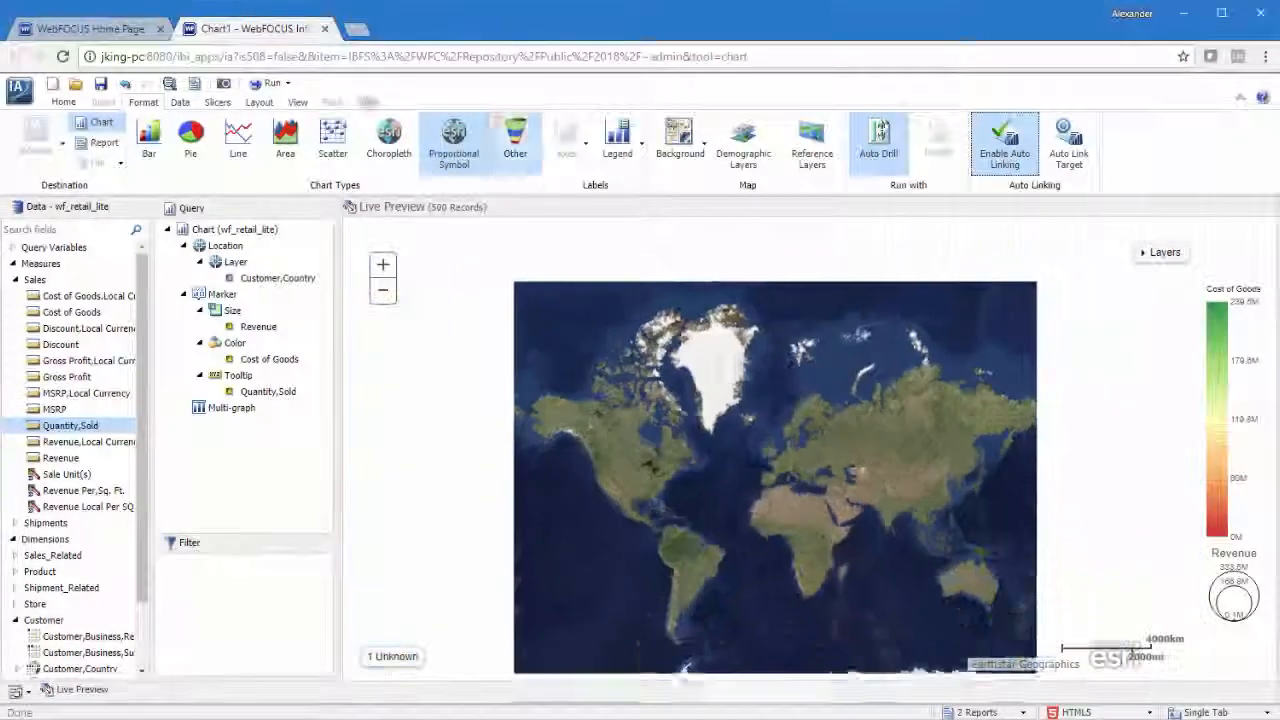
pyautogui.click(262, 84)
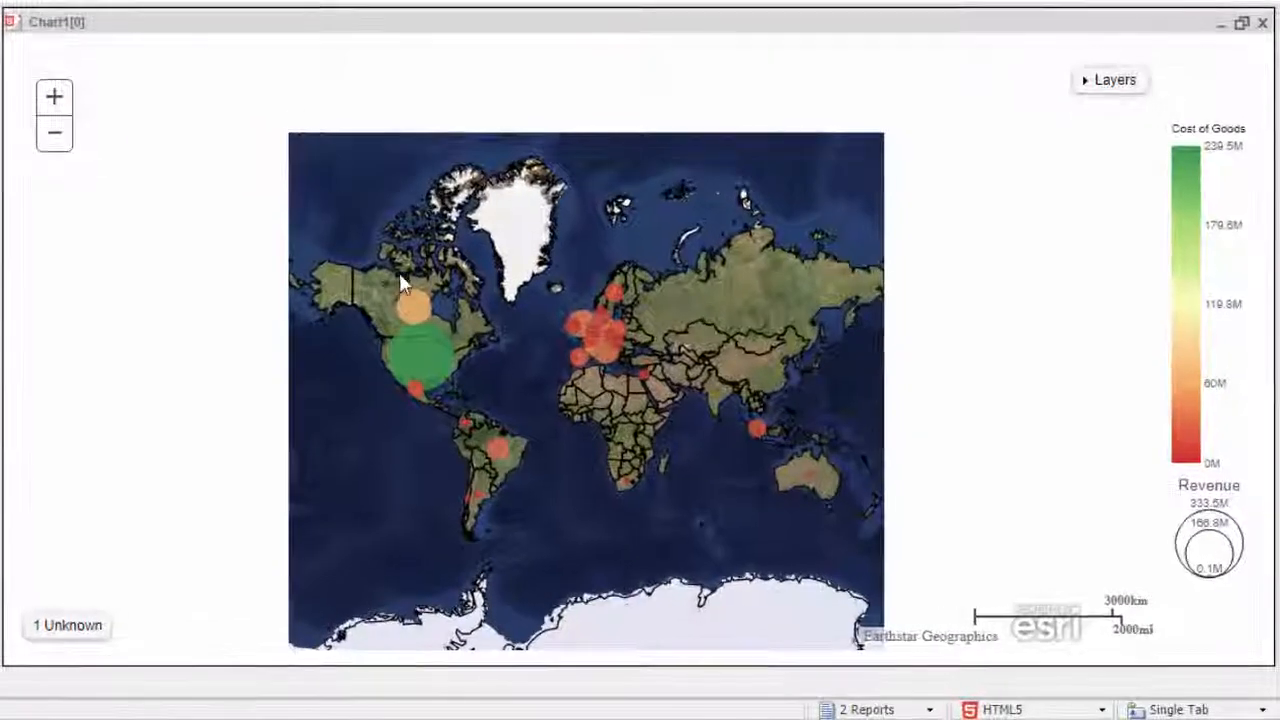
# Step: Drill down from Canada's marker to the customer state and province level
pyautogui.moveTo(414, 303)
pyautogui.click(434, 264)
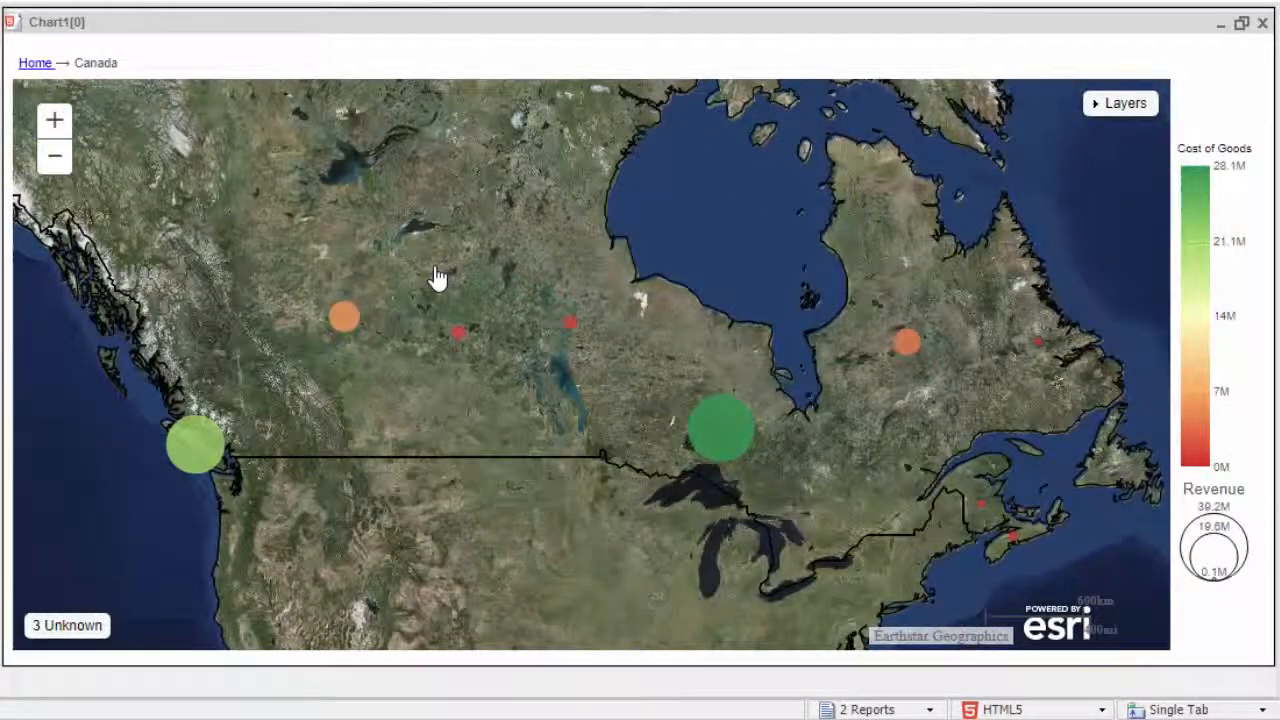
# Step: Open the auto-linked City Sales Report for New Brunswick and return to the chart
pyautogui.moveTo(983, 510)
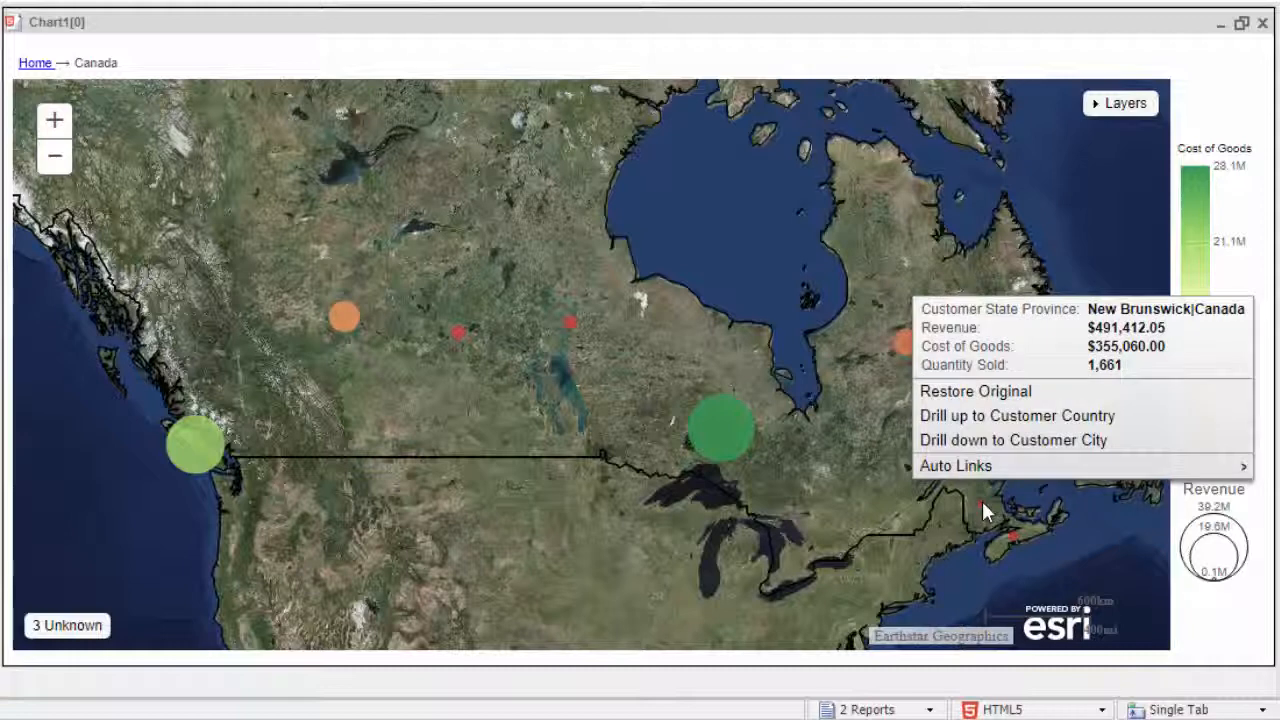
pyautogui.moveTo(983, 464)
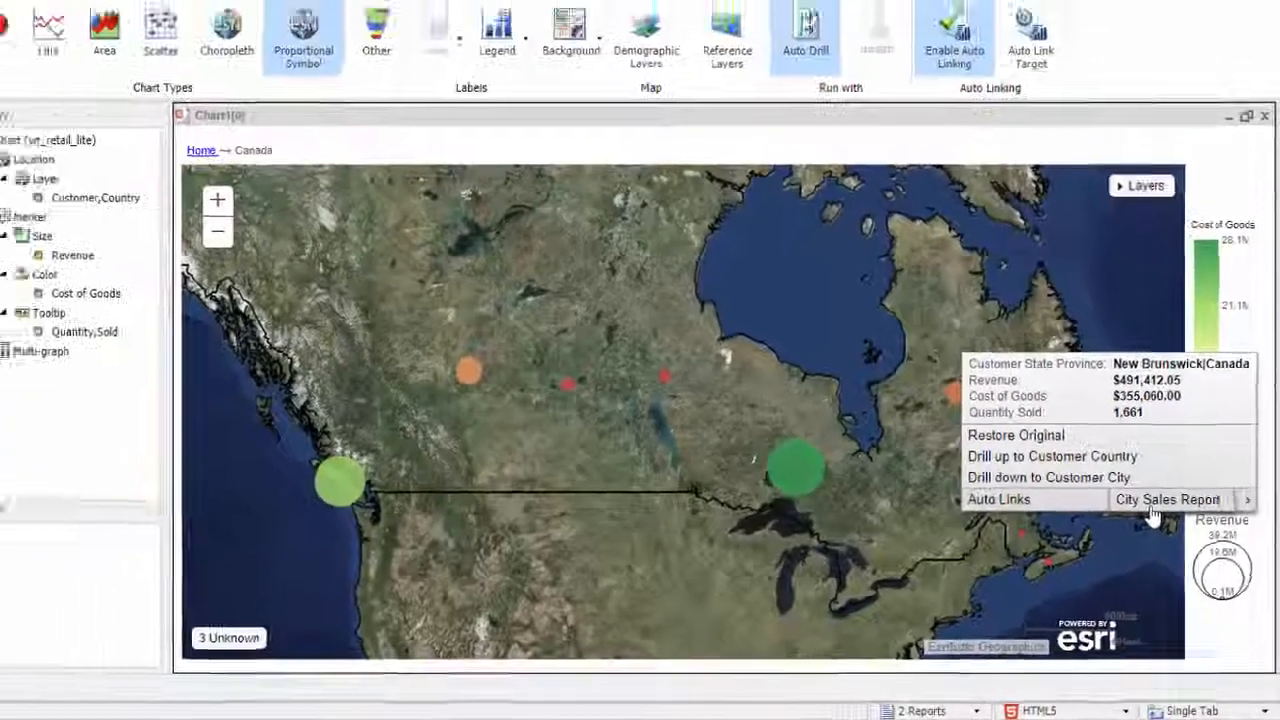
pyautogui.click(1152, 507)
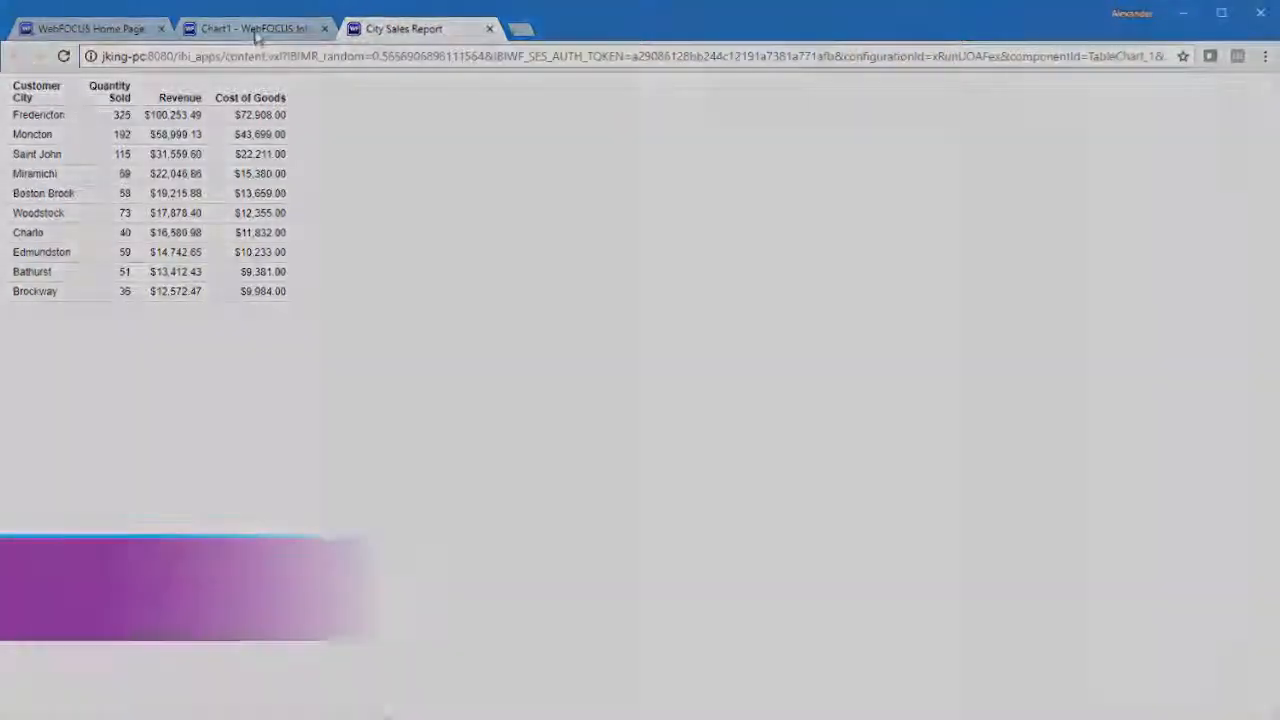
pyautogui.click(250, 28)
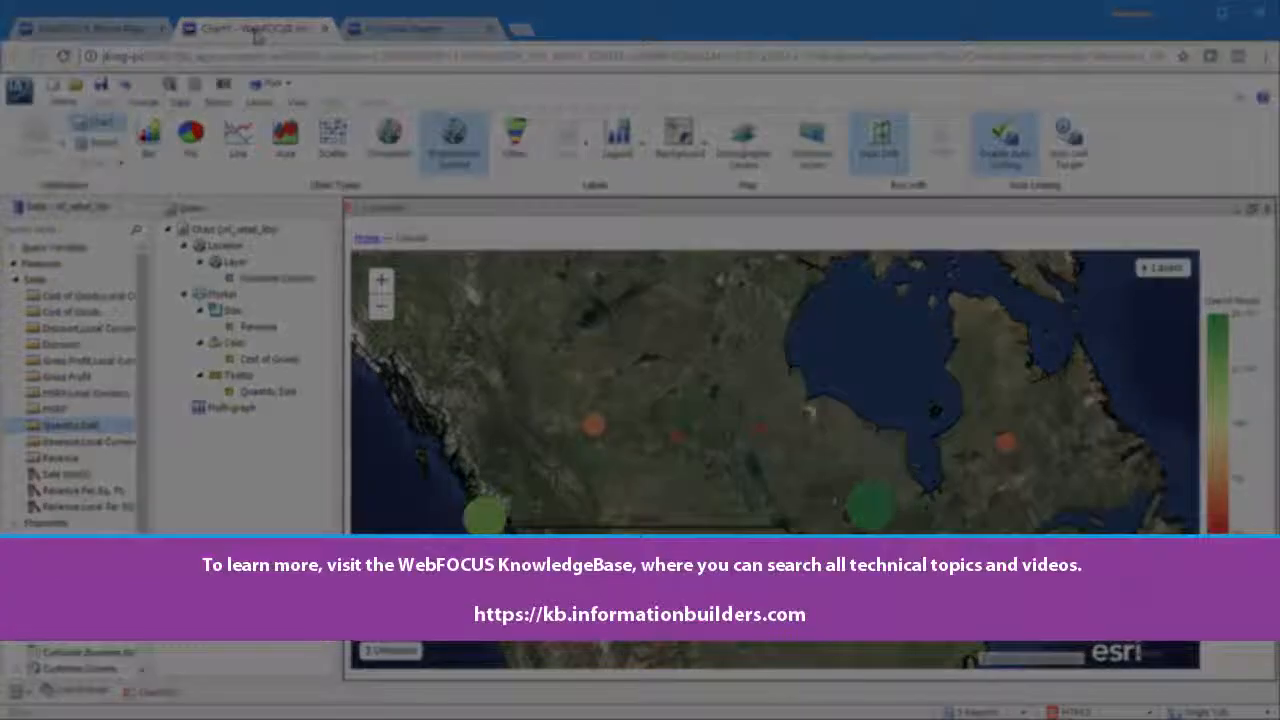